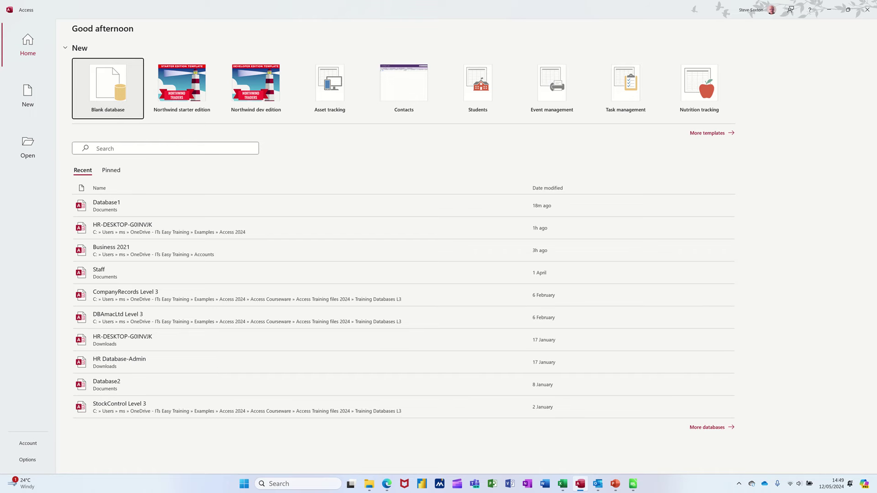
Create a new blank database with the file name Training
{"action": "left_click", "coordinate": [105, 77]}
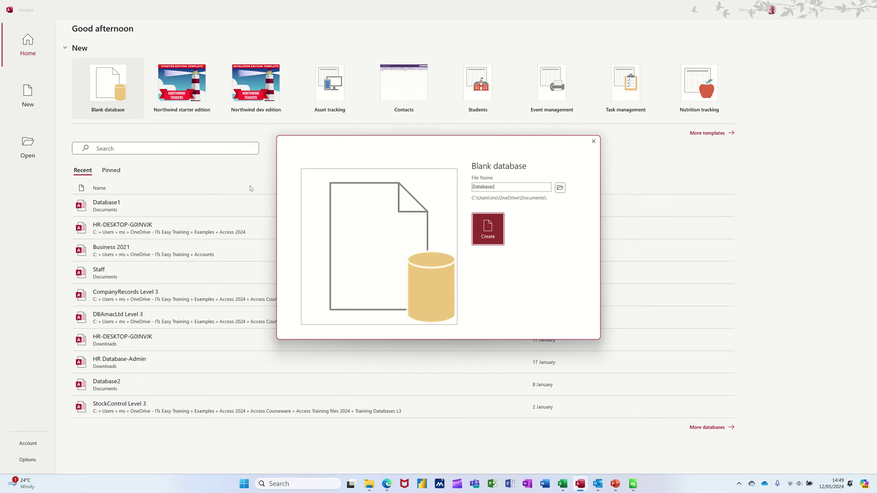
{"action": "double_click", "coordinate": [520, 187]}
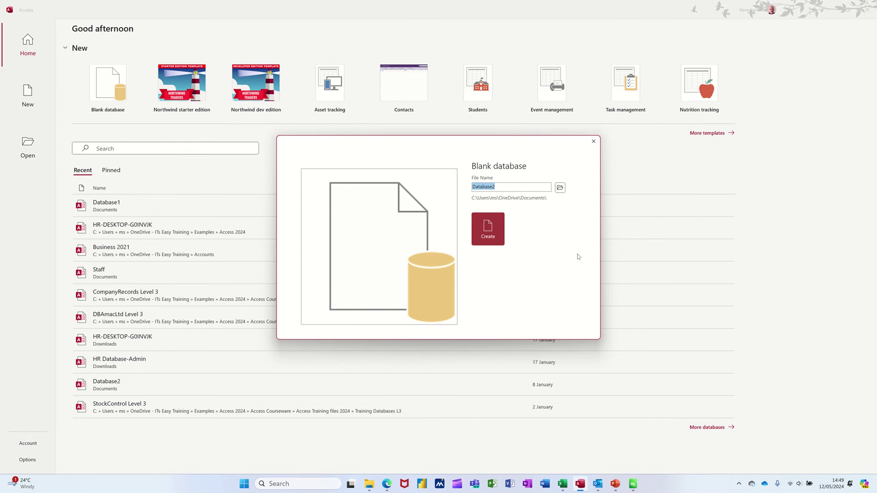
{"action": "type", "text": "Training"}
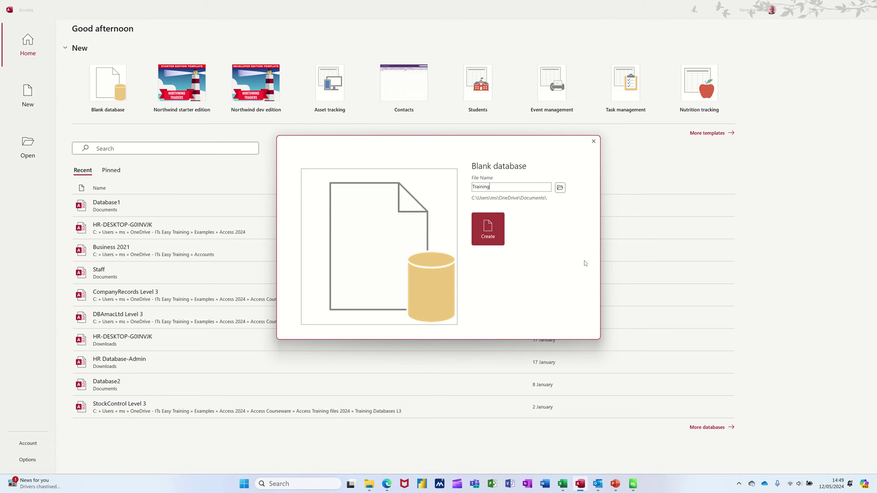
{"action": "left_click", "coordinate": [487, 232]}
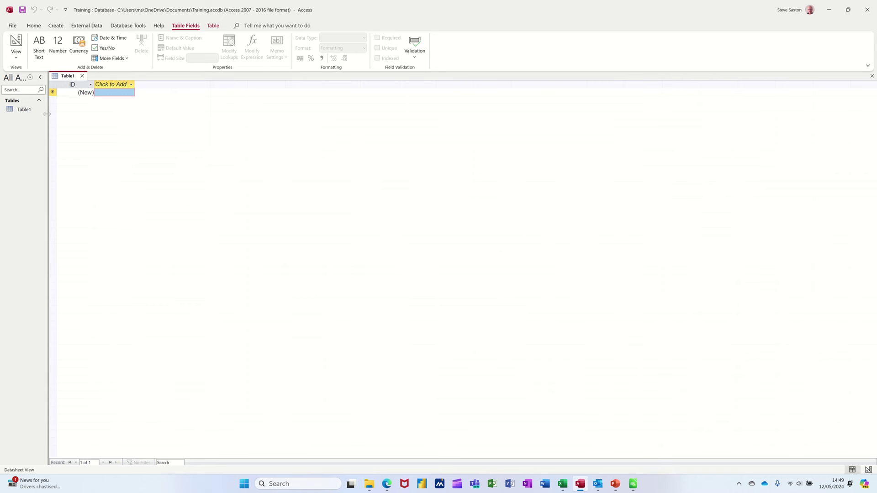
Widen the navigation pane to show All Access Objects in full, then list data types for a new column
{"action": "left_click_drag", "start_coordinate": [47, 117], "coordinate": [86, 120]}
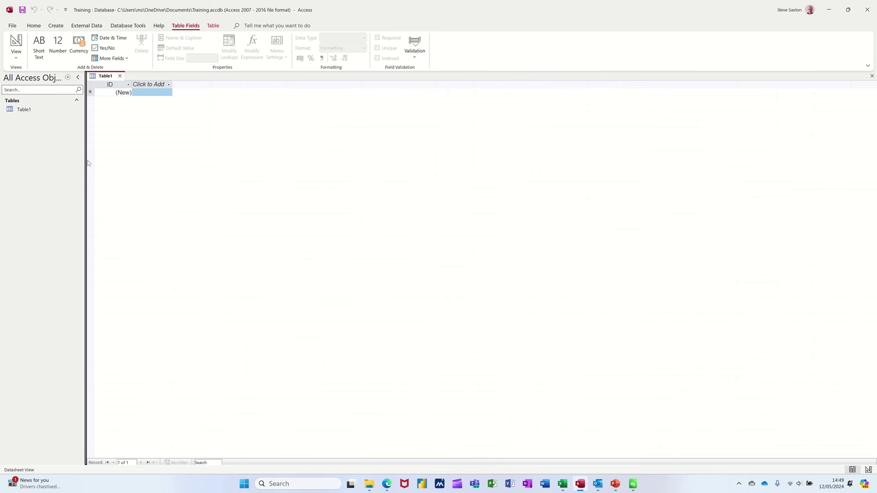
{"action": "left_click_drag", "start_coordinate": [99, 163], "coordinate": [170, 173]}
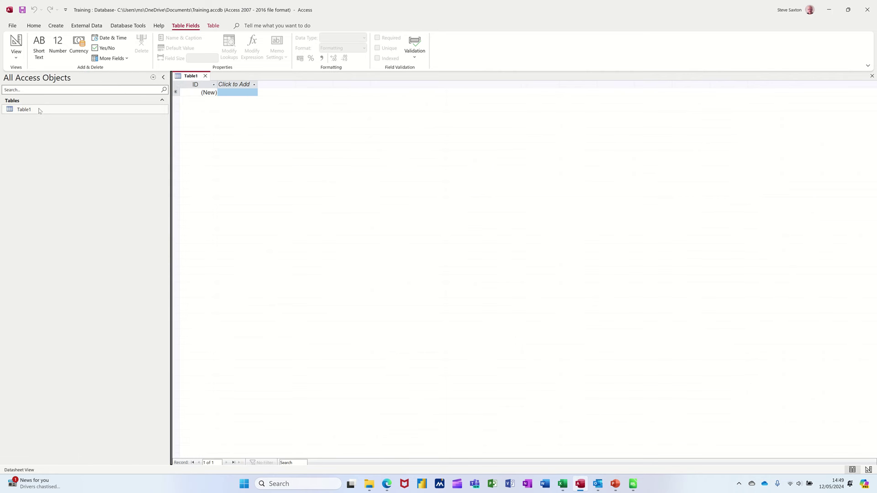
{"action": "left_click_drag", "start_coordinate": [26, 108], "coordinate": [27, 144]}
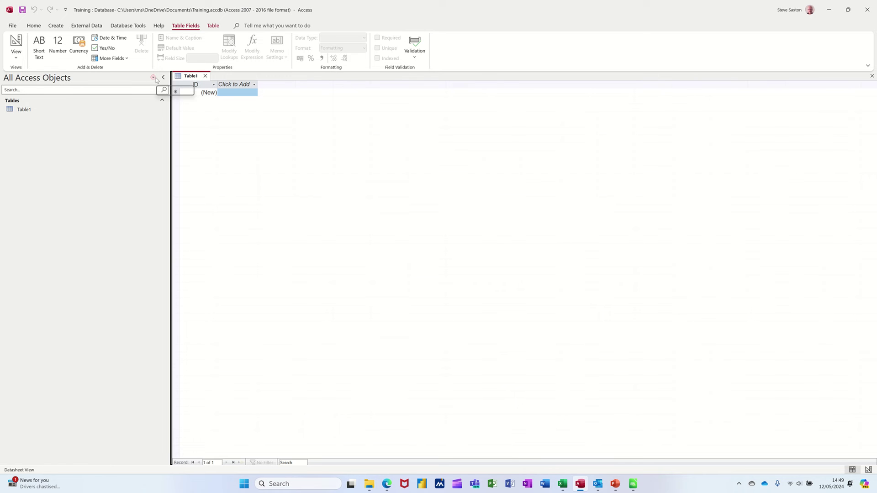
{"action": "left_click", "coordinate": [154, 78]}
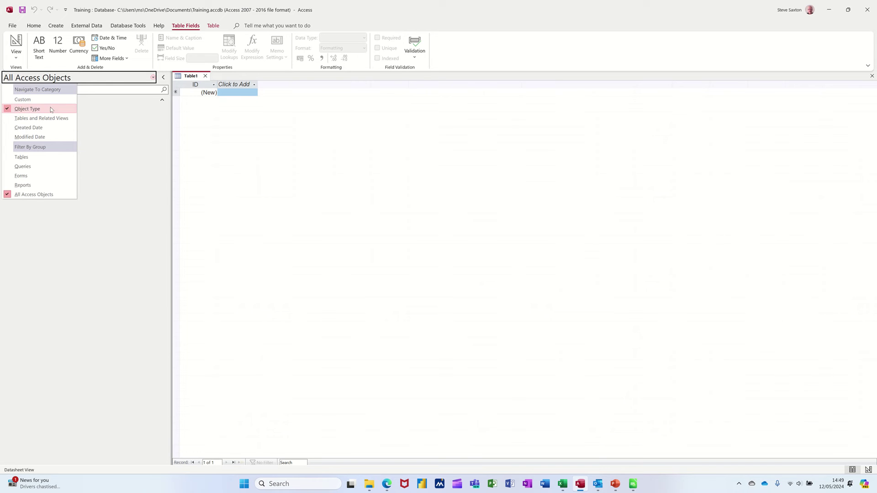
{"action": "left_click", "coordinate": [152, 120]}
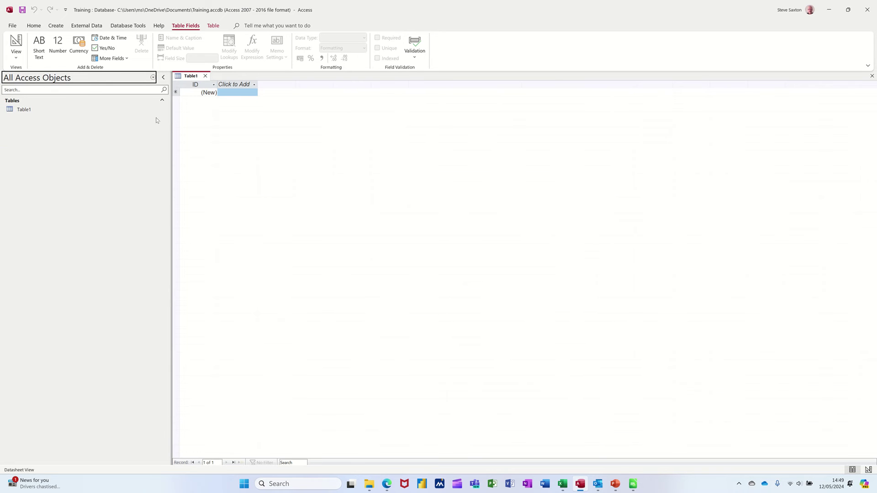
{"action": "left_click", "coordinate": [255, 85]}
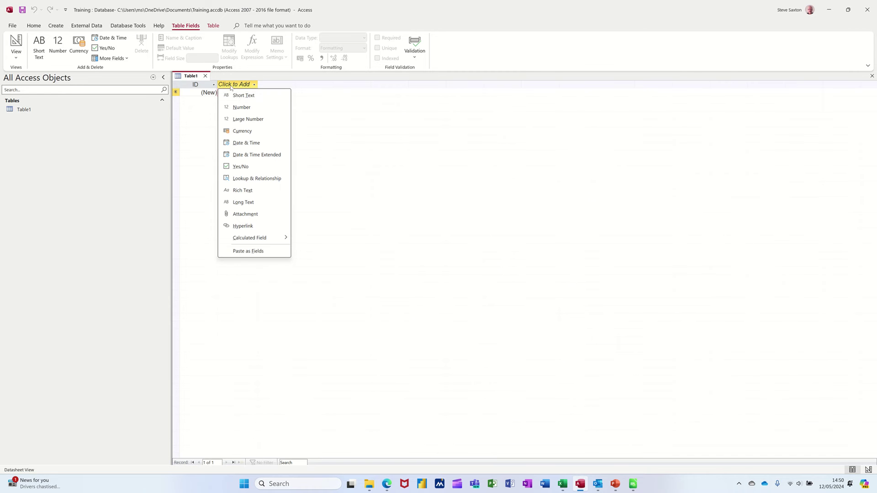
Add a Short Text column, then close Table1 without saving it
{"action": "left_click", "coordinate": [238, 96]}
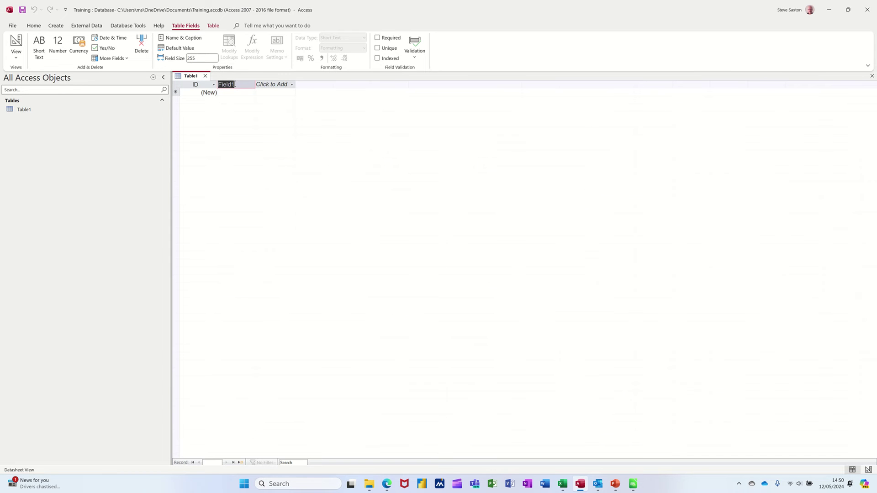
{"action": "left_click", "coordinate": [205, 76]}
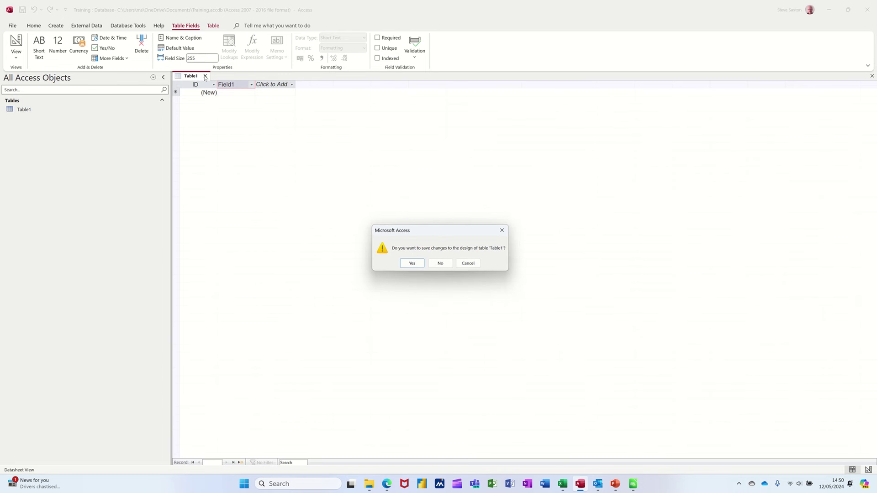
{"action": "left_click", "coordinate": [440, 265]}
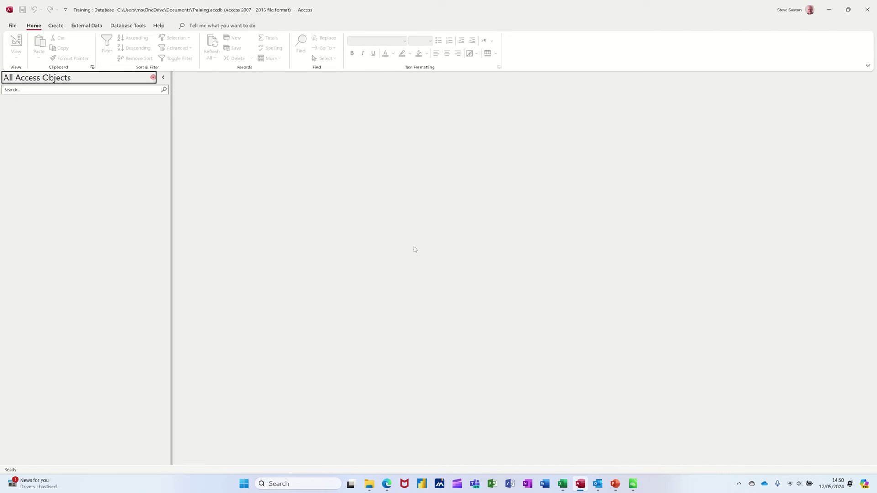
{"action": "left_click", "coordinate": [60, 28]}
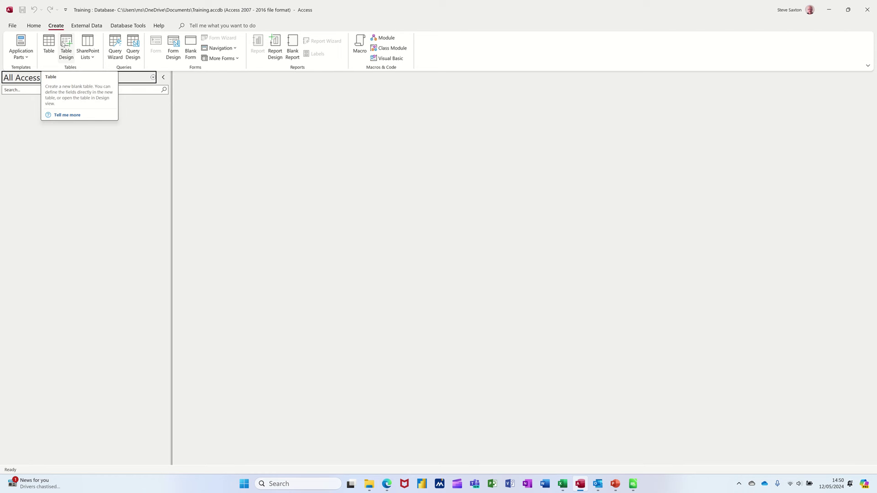
In a new Table Design, add CustomerID as an AutoNumber field and make it the primary key
{"action": "left_click", "coordinate": [67, 45]}
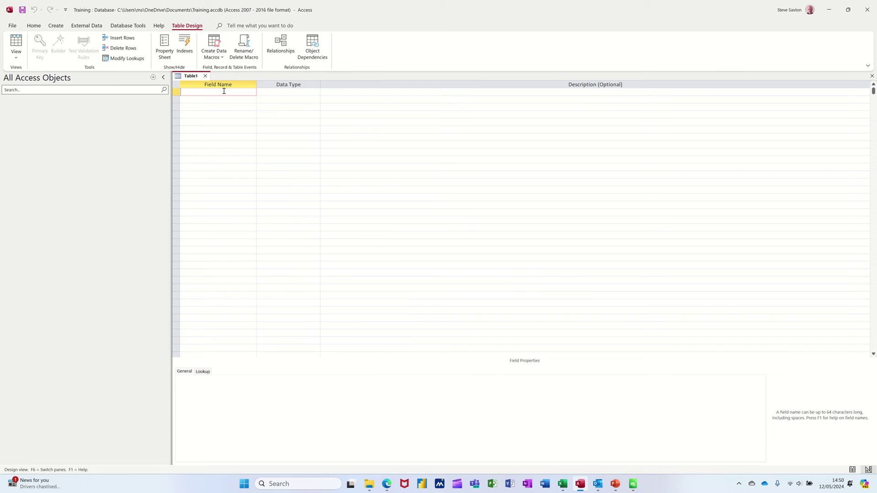
{"action": "type", "text": "CustomerID"}
{"action": "key", "text": "Tab"}
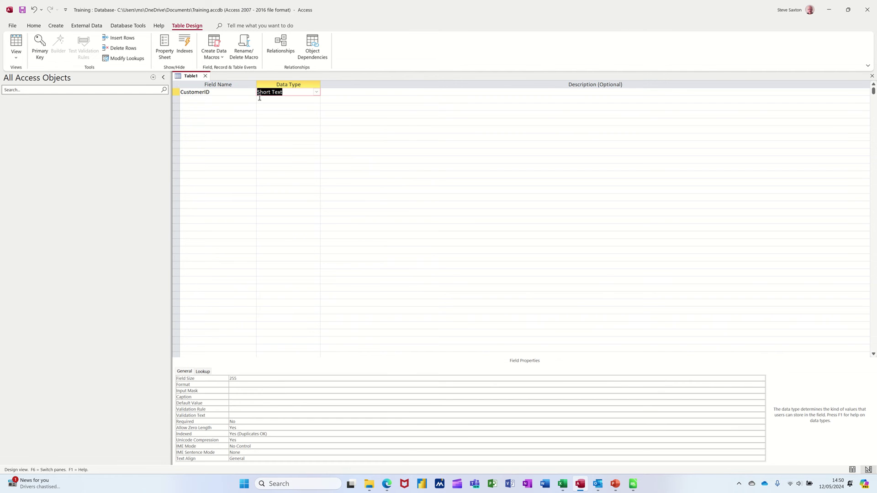
{"action": "left_click", "coordinate": [316, 92]}
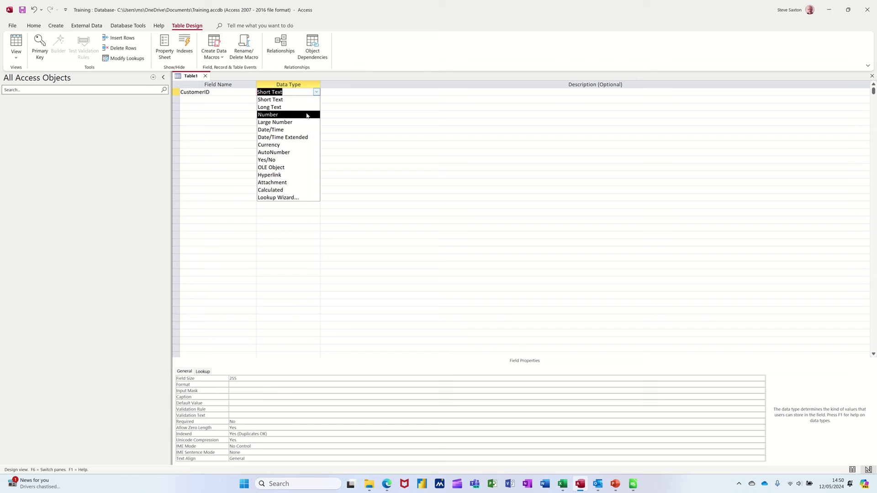
{"action": "left_click", "coordinate": [288, 152]}
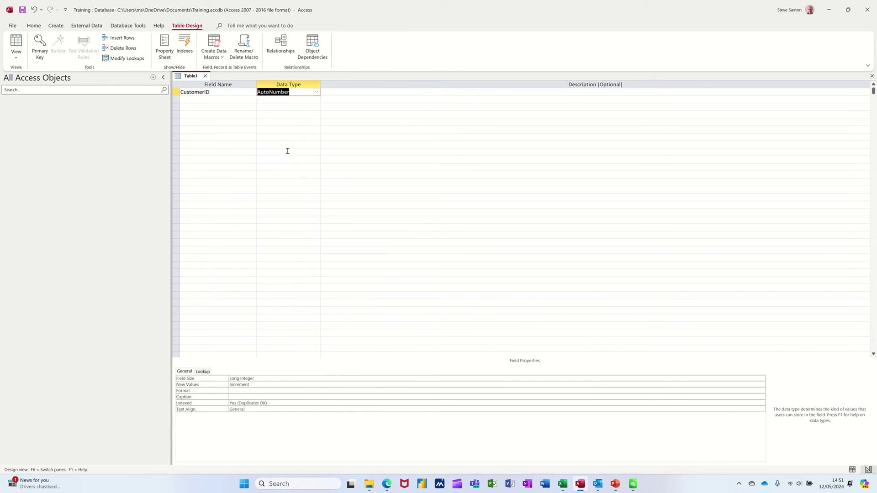
{"action": "left_click", "coordinate": [225, 99]}
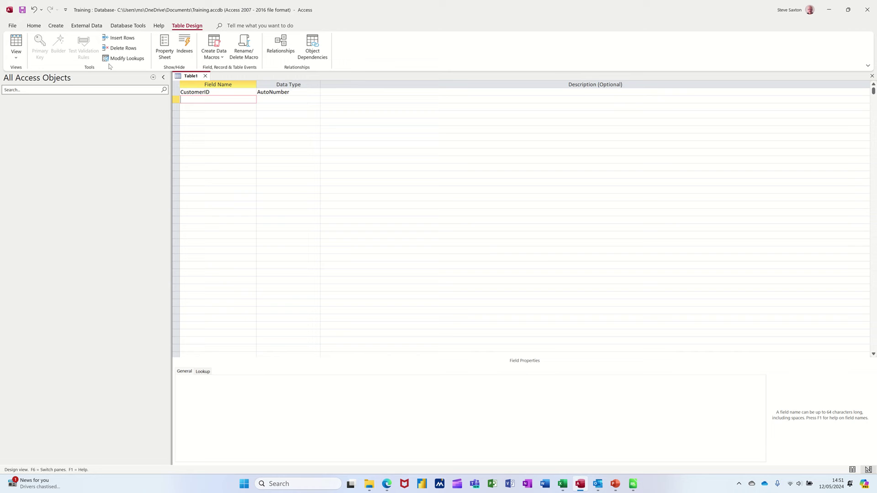
{"action": "left_click", "coordinate": [175, 92]}
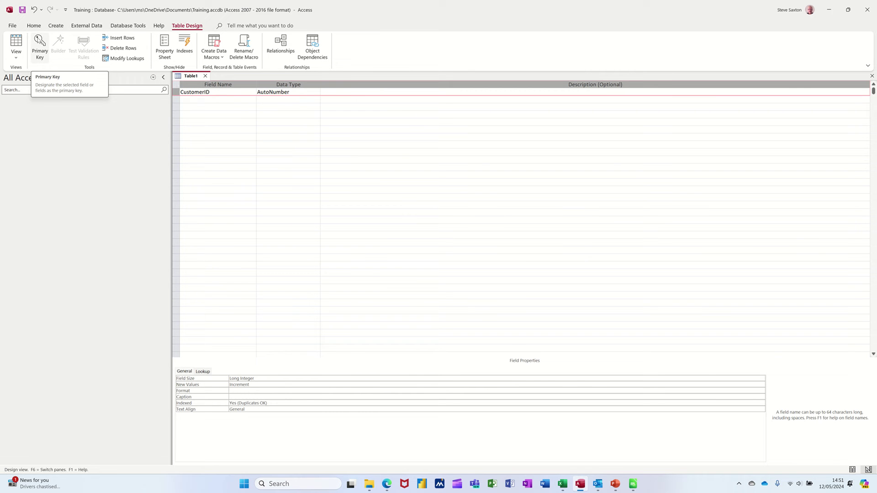
{"action": "left_click", "coordinate": [39, 43]}
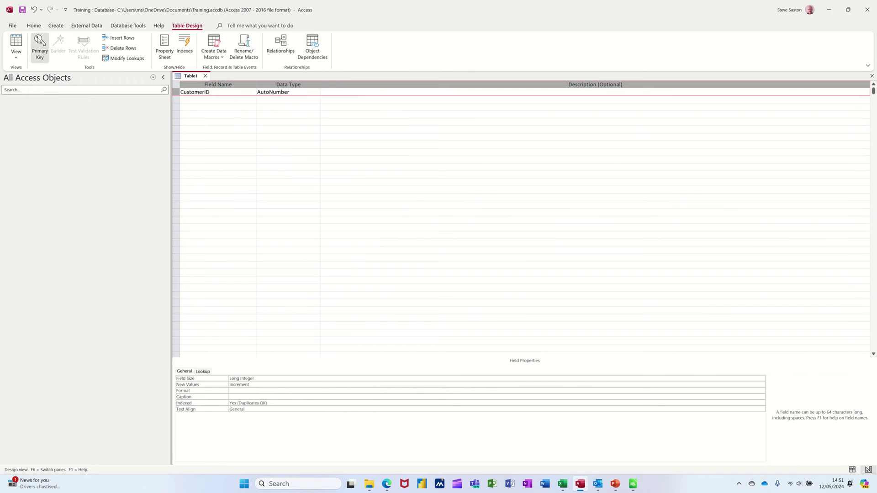
Add the CustomerName, Address, City and PosCode fields as Short Text
{"action": "left_click", "coordinate": [209, 99]}
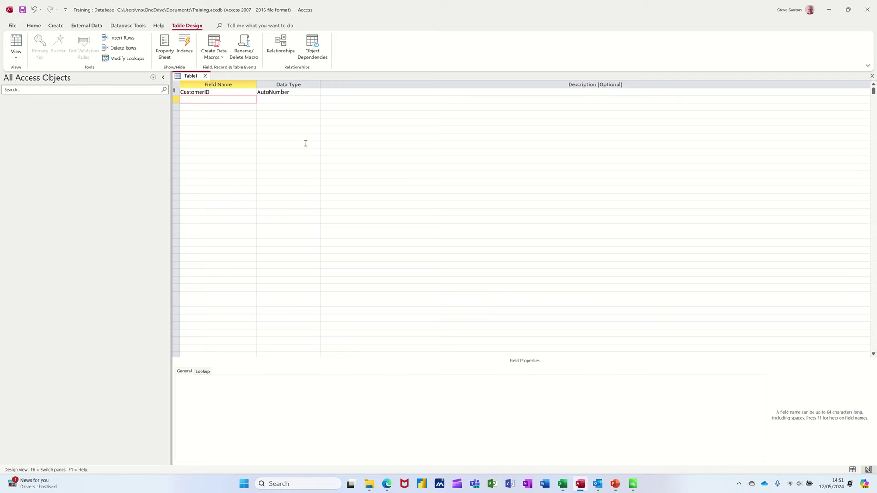
{"action": "type", "text": "CustomerName"}
{"action": "key", "text": "Down"}
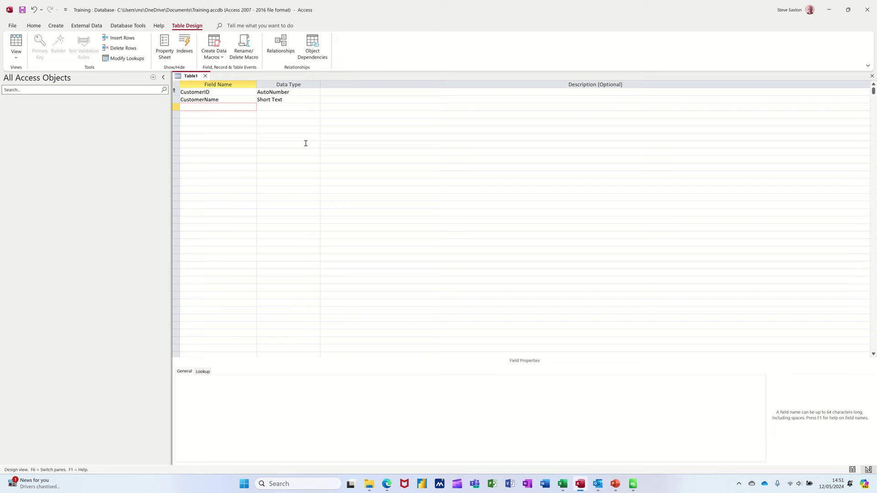
{"action": "type", "text": "Address"}
{"action": "key", "text": "Down"}
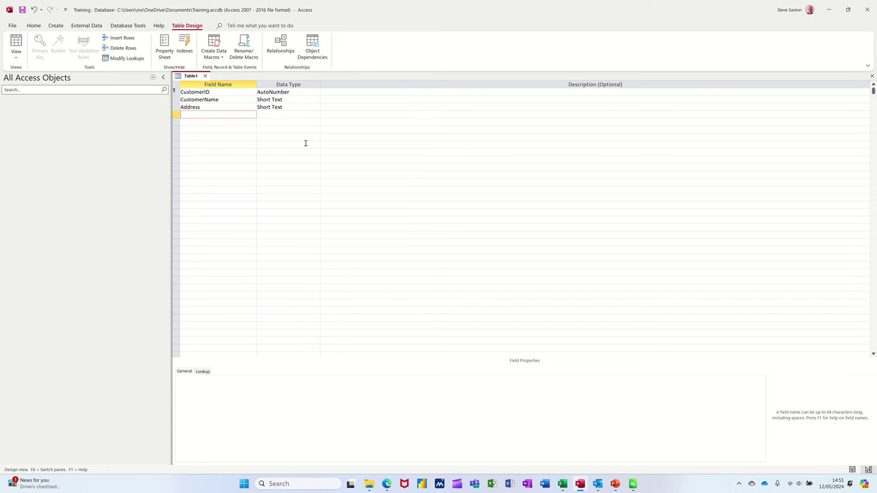
{"action": "type", "text": "City"}
{"action": "key", "text": "Down"}
{"action": "type", "text": "Po"}
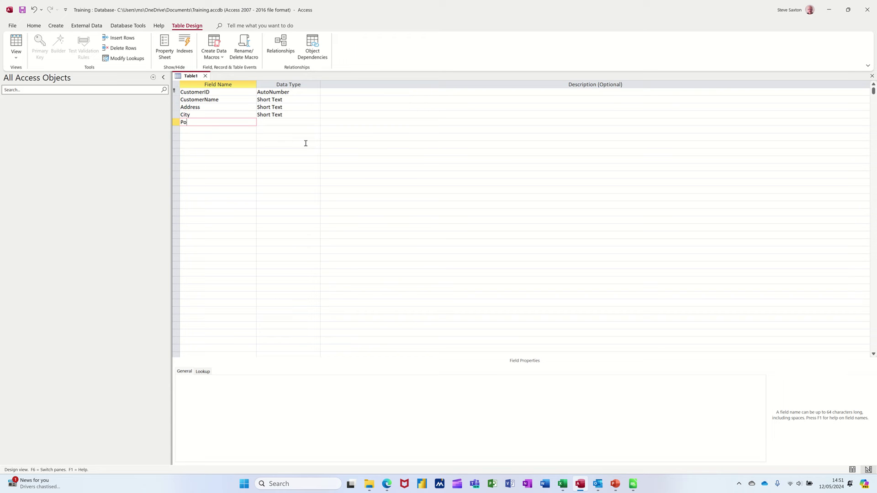
{"action": "type", "text": "sCode"}
{"action": "key", "text": "Down"}
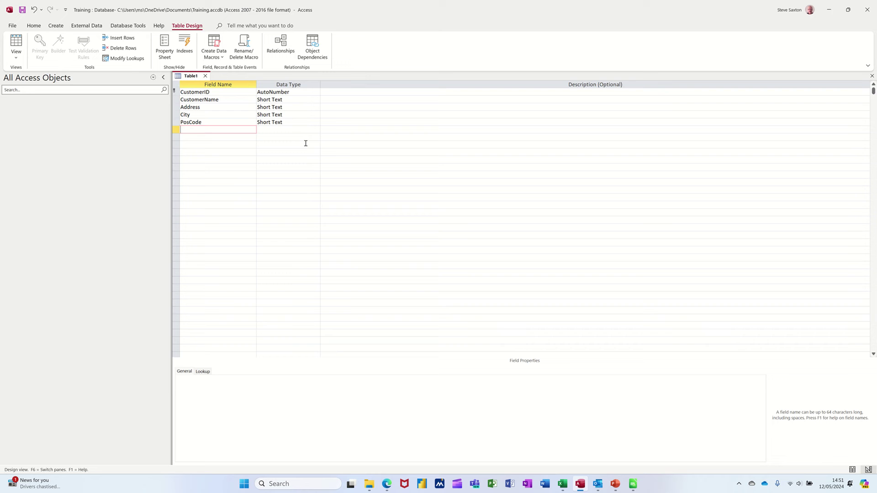
Add a DateJoined field with the Date/Time data type
{"action": "type", "text": "DateJoined"}
{"action": "key", "text": "Tab"}
{"action": "type", "text": "d"}
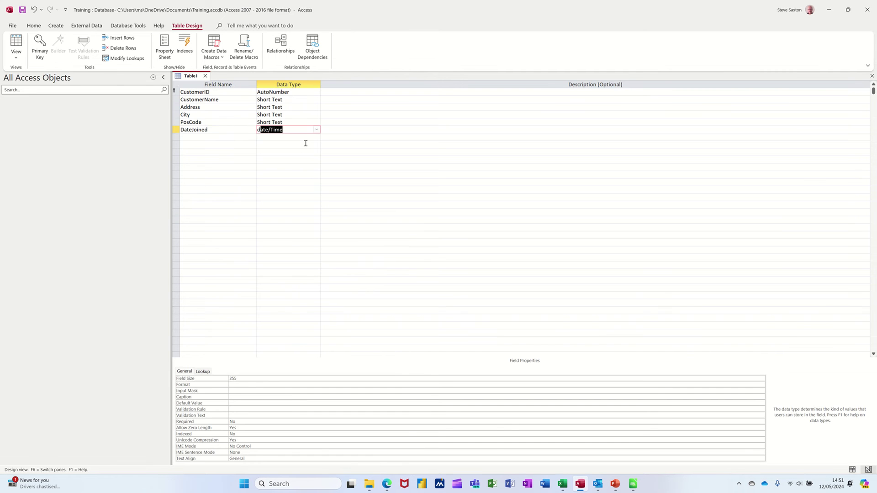
{"action": "left_click", "coordinate": [220, 112]}
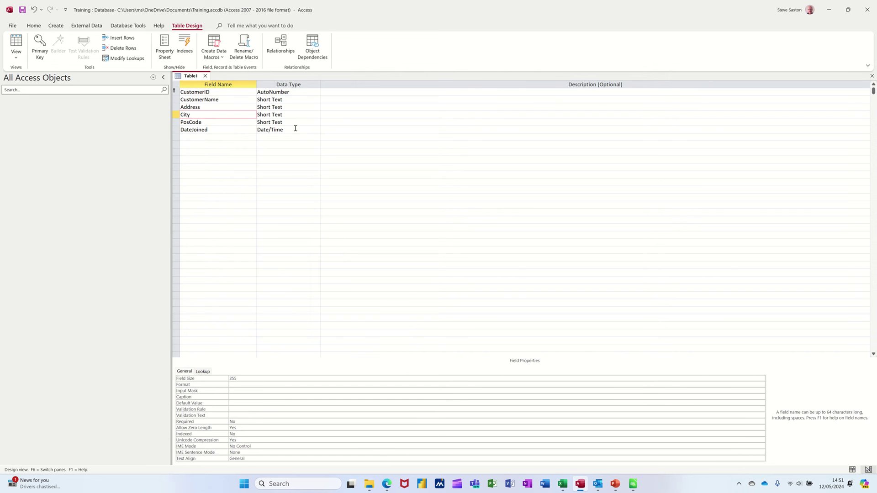
Set CustomerName's Field Size to 100 and select DateJoined's Input Mask property
{"action": "left_click", "coordinate": [293, 99]}
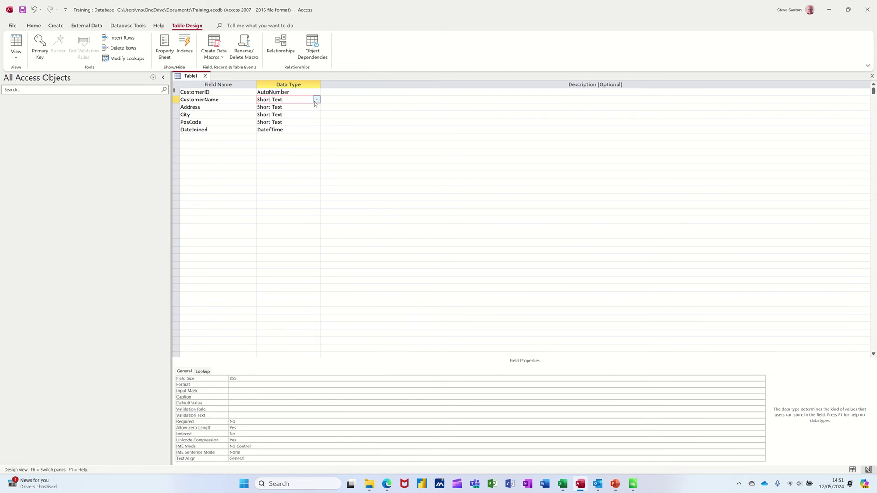
{"action": "left_click", "coordinate": [315, 100]}
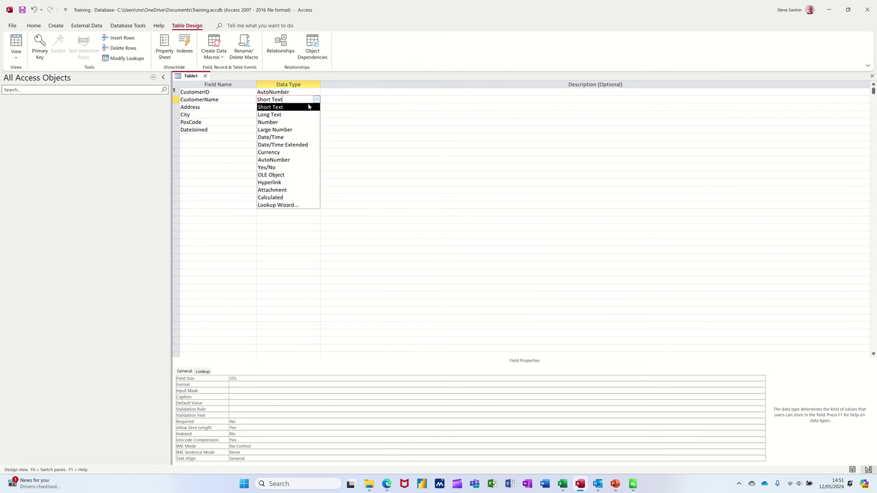
{"action": "left_click", "coordinate": [247, 377]}
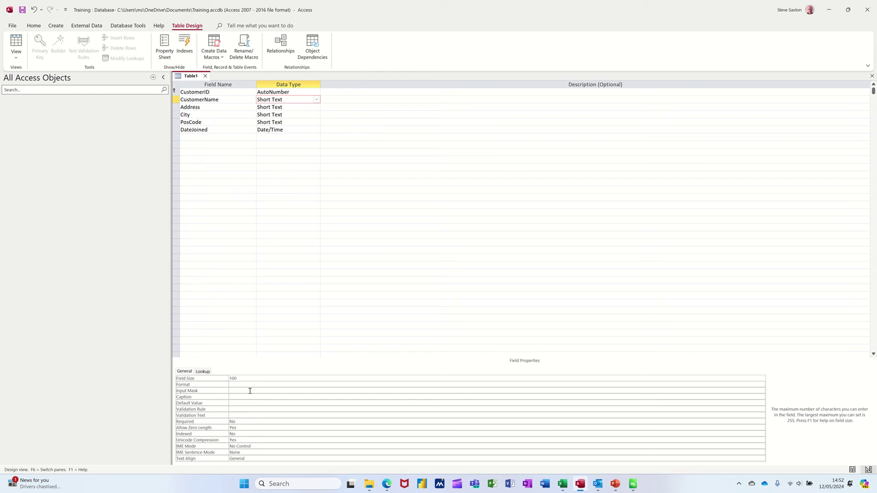
{"action": "left_click", "coordinate": [248, 386]}
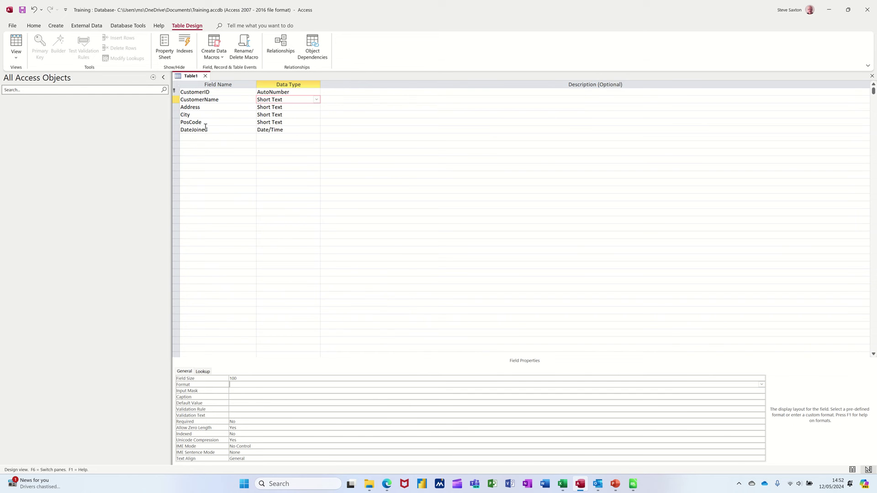
{"action": "left_click", "coordinate": [295, 131]}
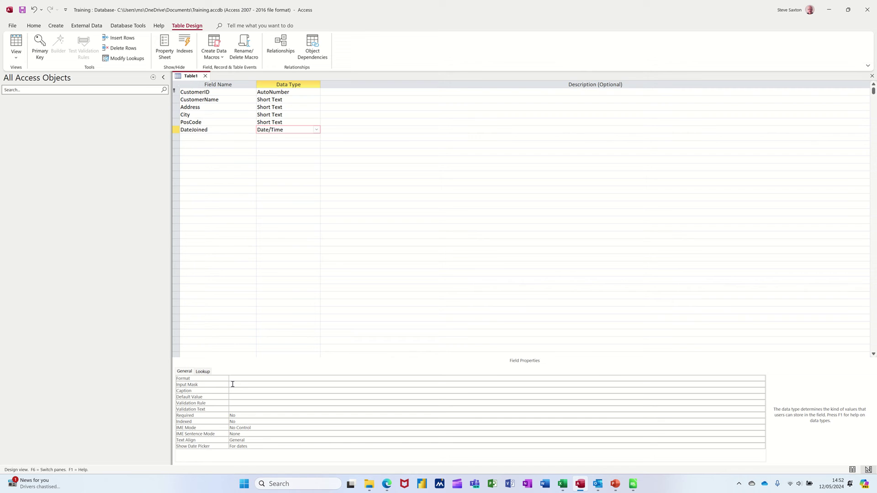
{"action": "left_click", "coordinate": [232, 384]}
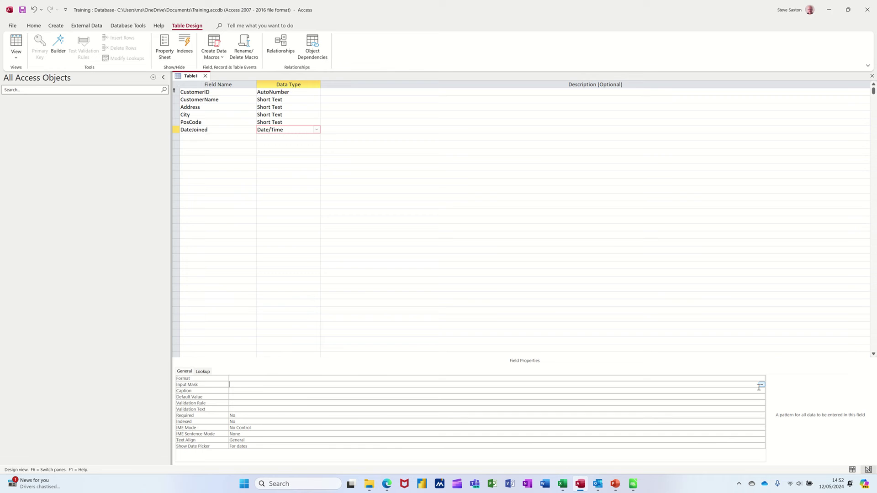
Save the new table as TblCustomers
{"action": "left_click", "coordinate": [23, 10]}
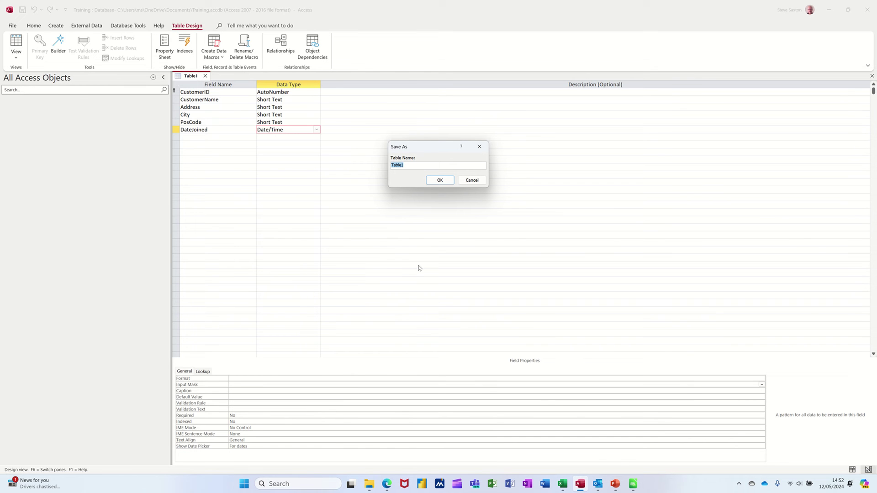
{"action": "type", "text": "T"}
{"action": "left_click", "coordinate": [435, 181]}
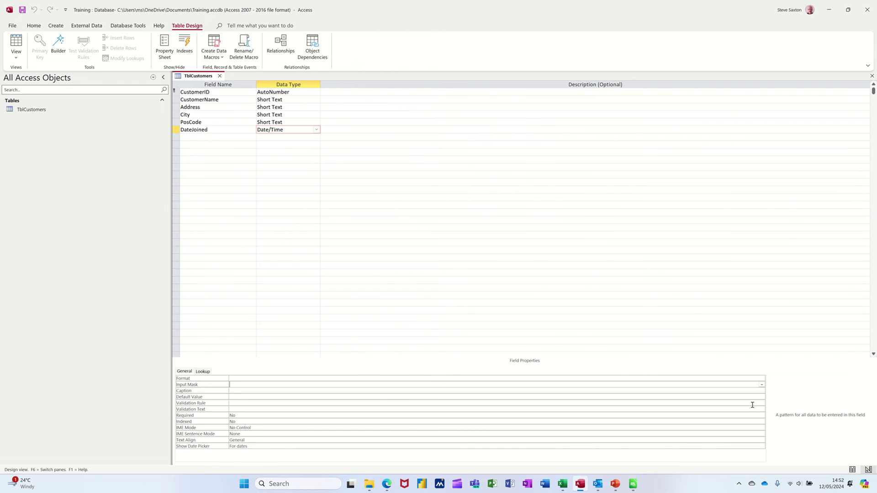
Give DateJoined the Short Date input mask (00/00/0000;0;_) and save the table
{"action": "left_click", "coordinate": [761, 386]}
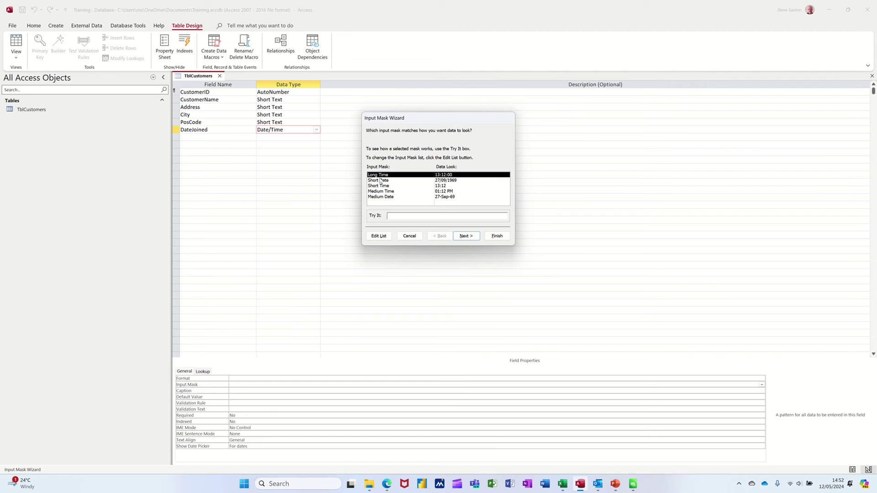
{"action": "left_click", "coordinate": [381, 181]}
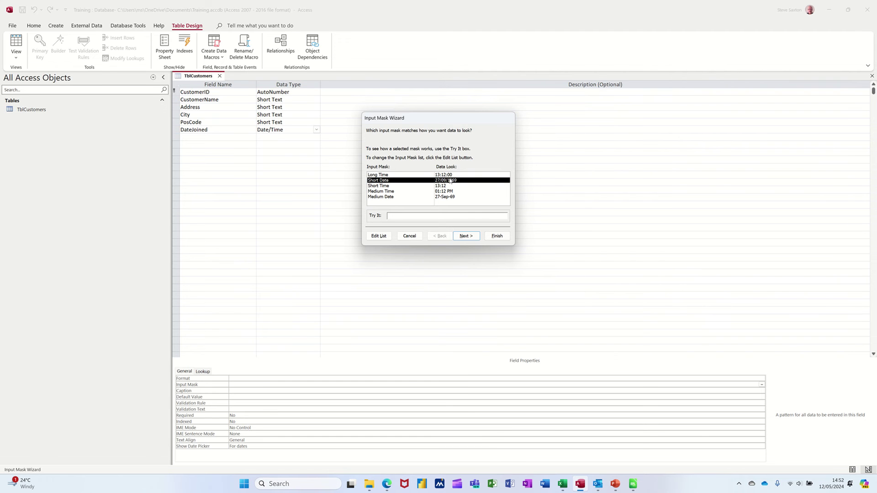
{"action": "left_click", "coordinate": [407, 215]}
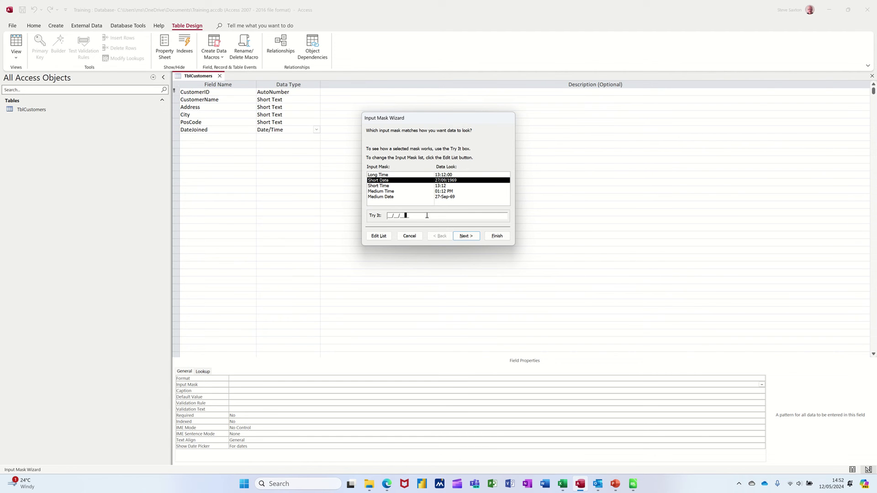
{"action": "left_click", "coordinate": [497, 236]}
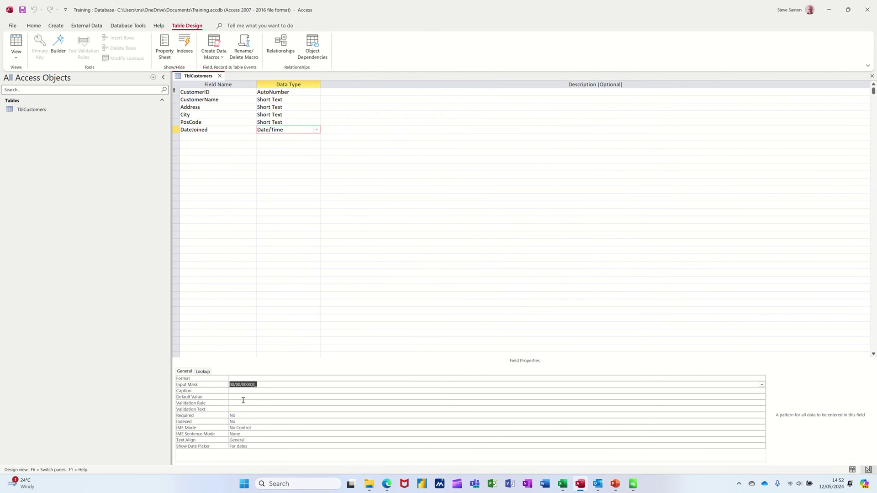
{"action": "left_click", "coordinate": [25, 17]}
{"action": "left_click", "coordinate": [356, 91]}
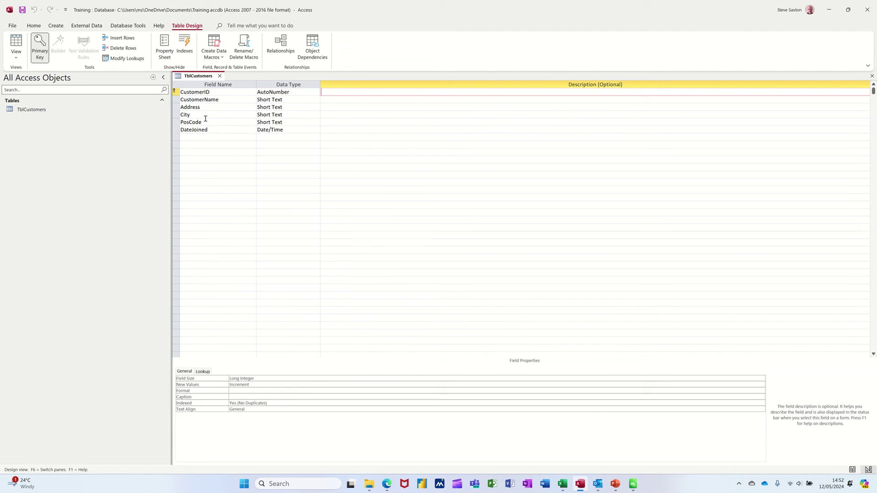
{"action": "left_click", "coordinate": [347, 106]}
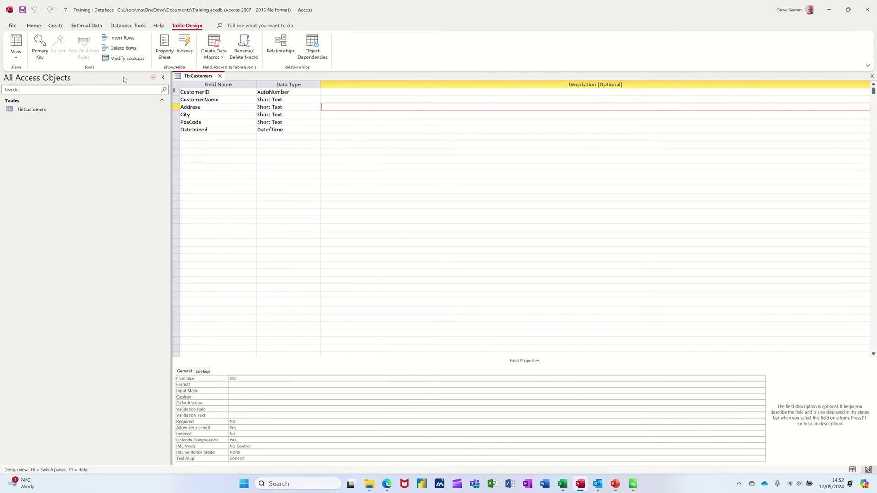
In Datasheet View, enter record 1: BobIT, 1 Red Road, Leeds, LS1 1ER, joined today
{"action": "left_click", "coordinate": [15, 44]}
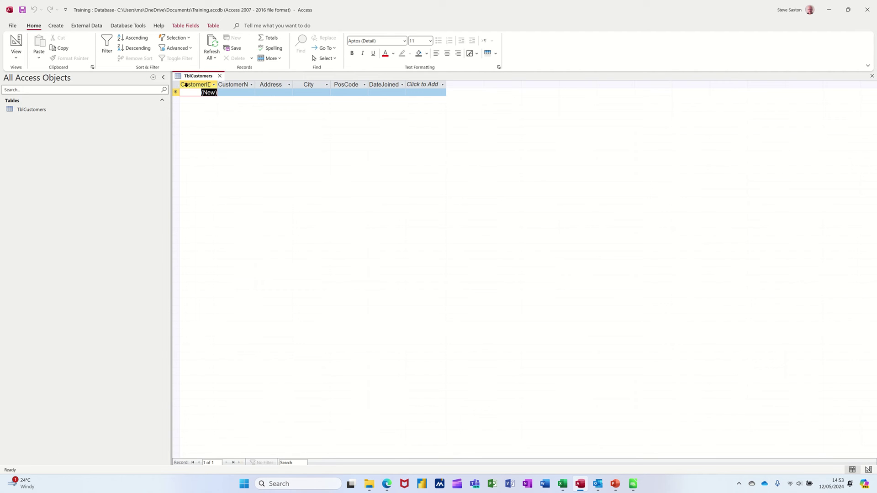
{"action": "left_click", "coordinate": [234, 94]}
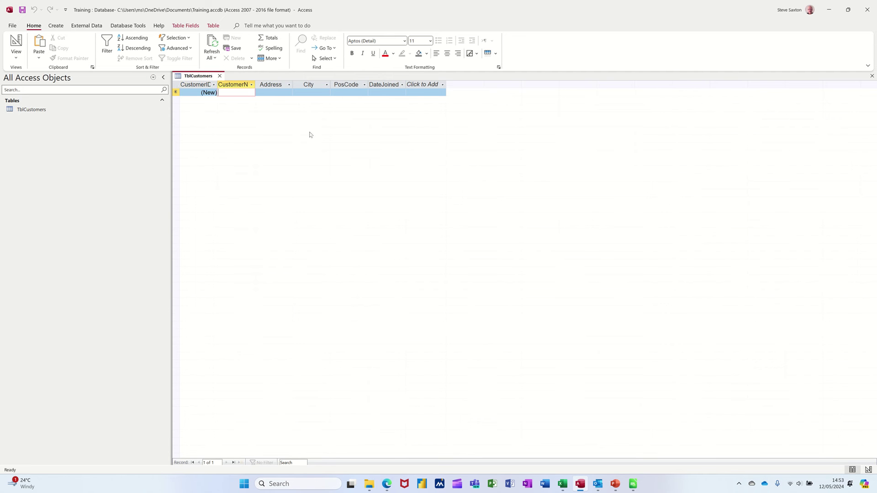
{"action": "double_click", "coordinate": [255, 84]}
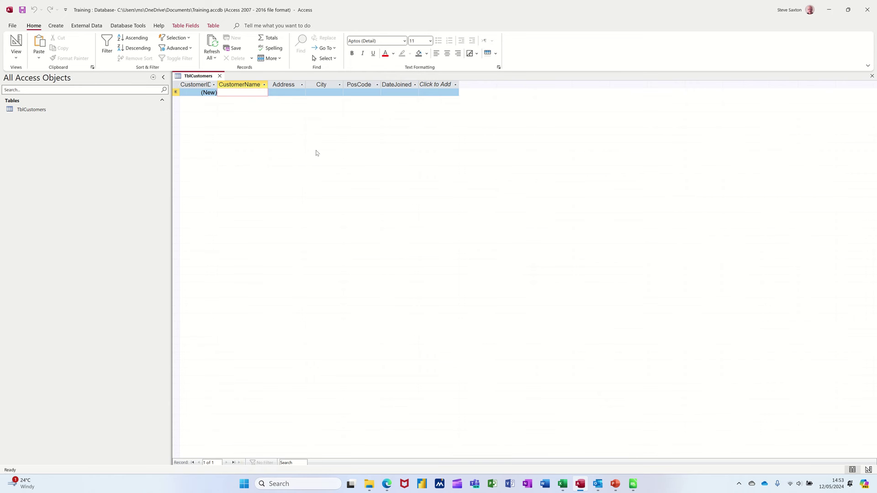
{"action": "type", "text": "BobIT"}
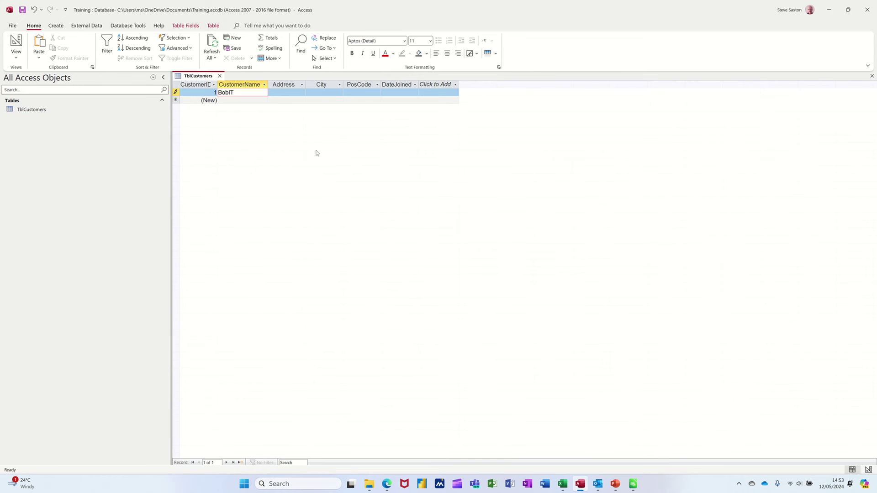
{"action": "key", "text": "Tab"}
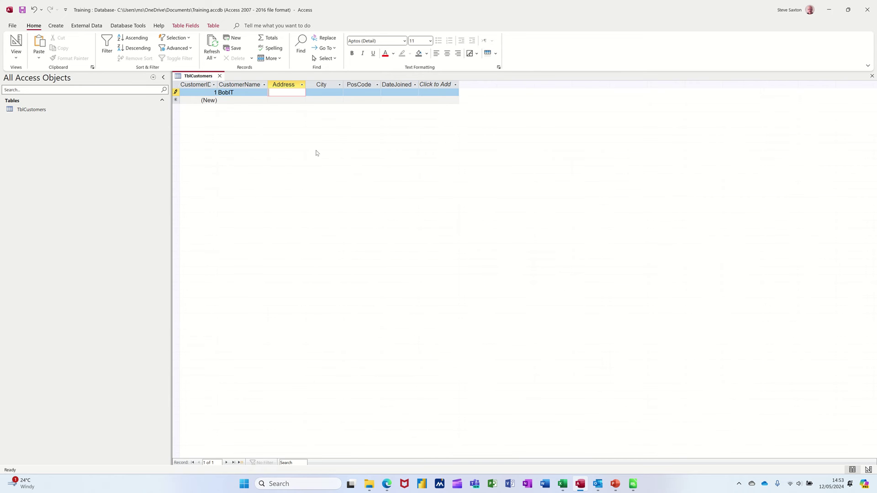
{"action": "type", "text": "1 Red Road"}
{"action": "key", "text": "Tab"}
{"action": "type", "text": "Leeds"}
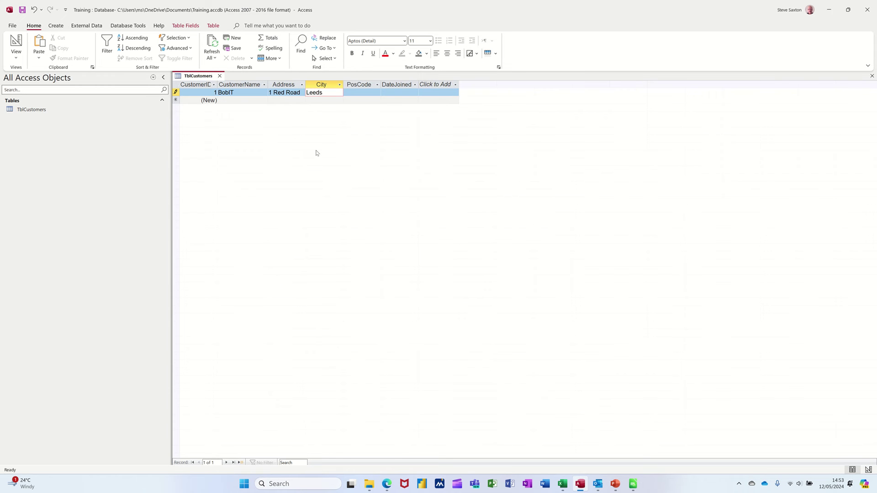
{"action": "key", "text": "Tab"}
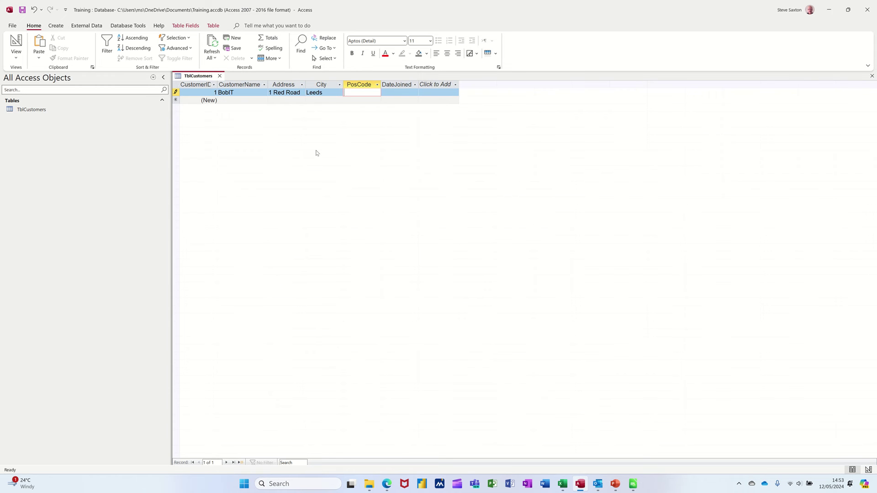
{"action": "type", "text": "LS1 1ER"}
{"action": "key", "text": "Tab"}
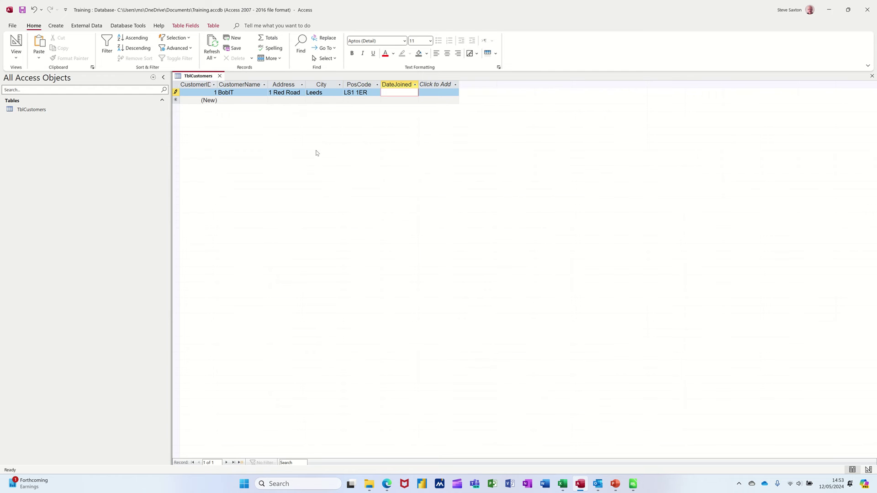
{"action": "key", "text": "ctrl+semicolon"}
{"action": "key", "text": "Tab"}
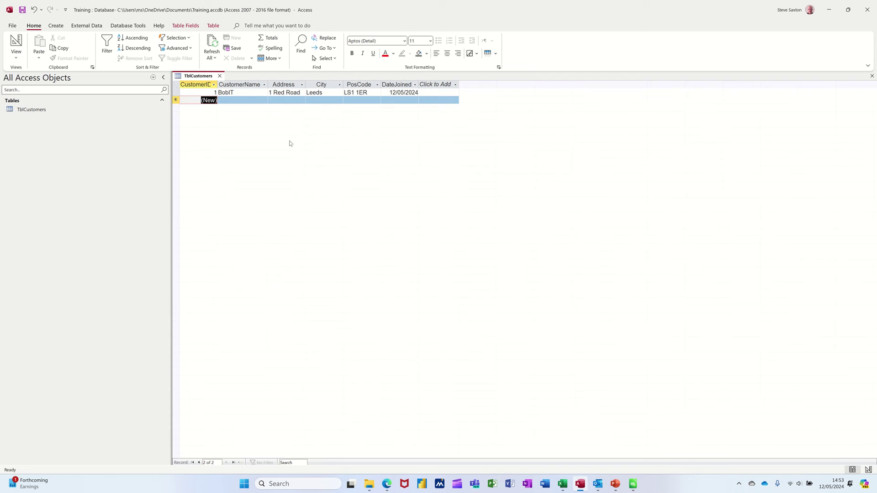
Enter record 2: CatchIT, 2 Red Road, Leeds, LS2 1SD, joined 12/05/2024
{"action": "key", "text": "Tab"}
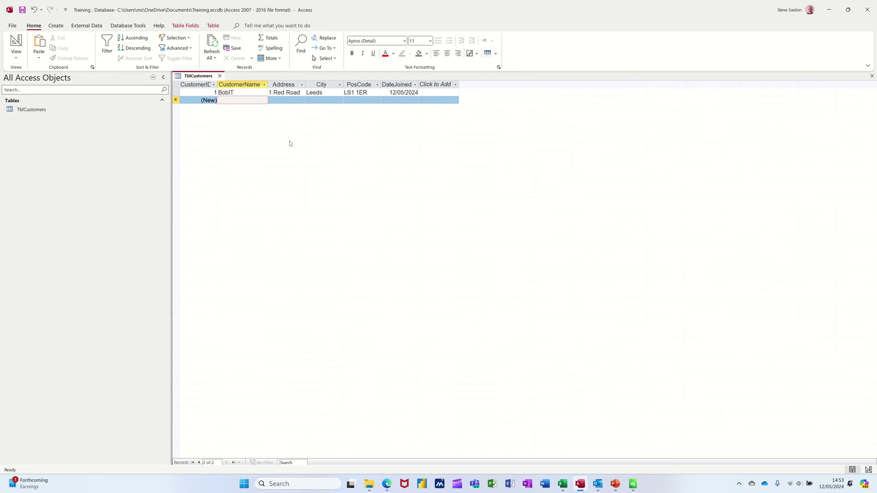
{"action": "type", "text": "CatchIT"}
{"action": "key", "text": "Tab"}
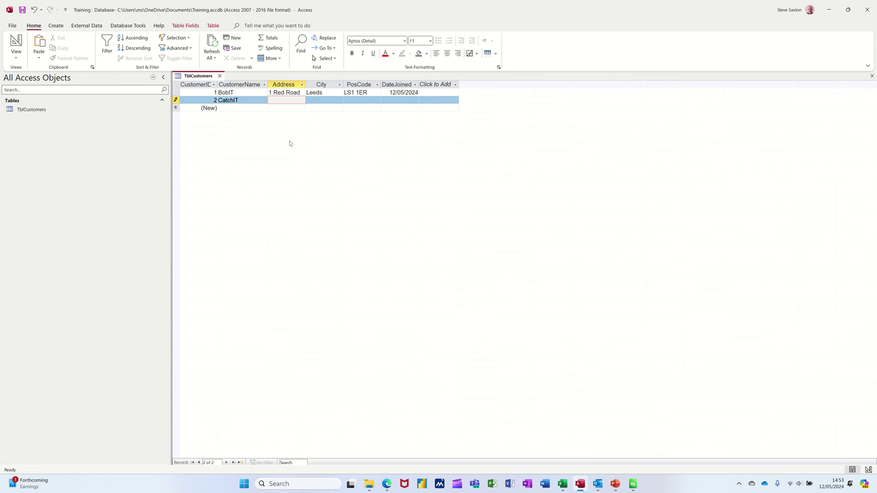
{"action": "type", "text": "\" Red Road"}
{"action": "left_click", "coordinate": [271, 101]}
{"action": "key", "text": "BackSpace"}
{"action": "type", "text": "2"}
{"action": "key", "text": "Tab"}
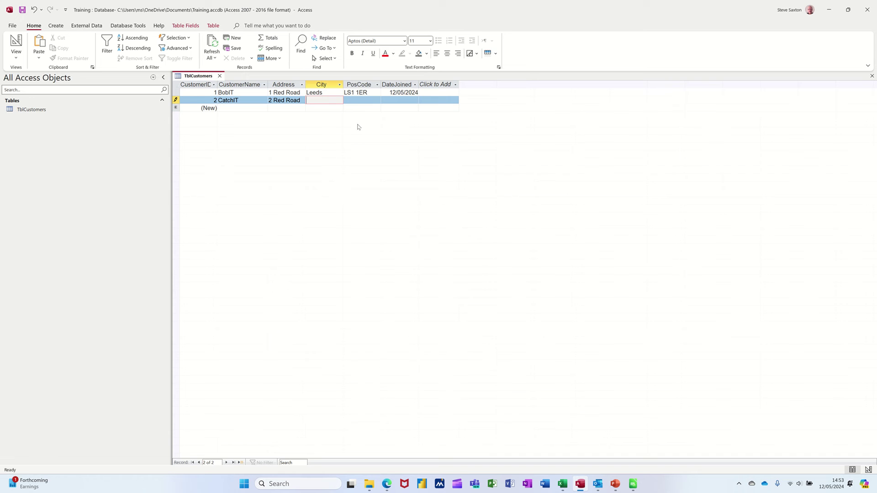
{"action": "type", "text": "Leeds"}
{"action": "key", "text": "Tab"}
{"action": "type", "text": "L"}
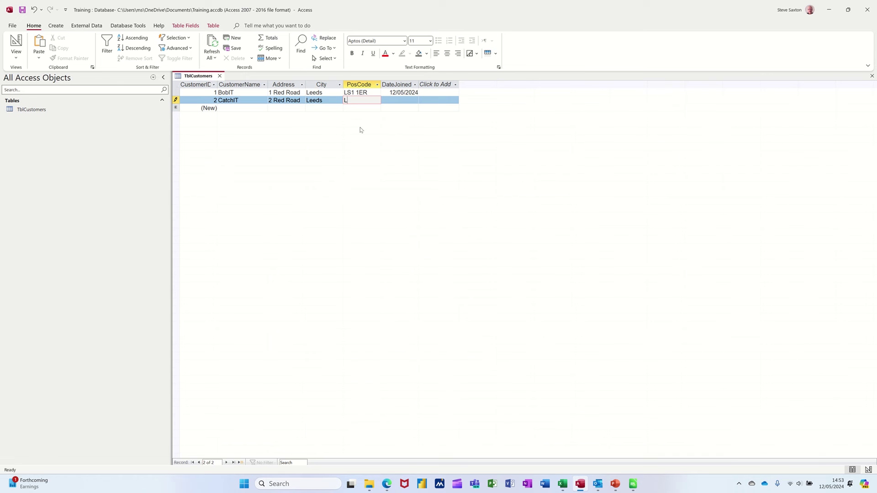
{"action": "type", "text": "S2 1SD"}
{"action": "key", "text": "Tab"}
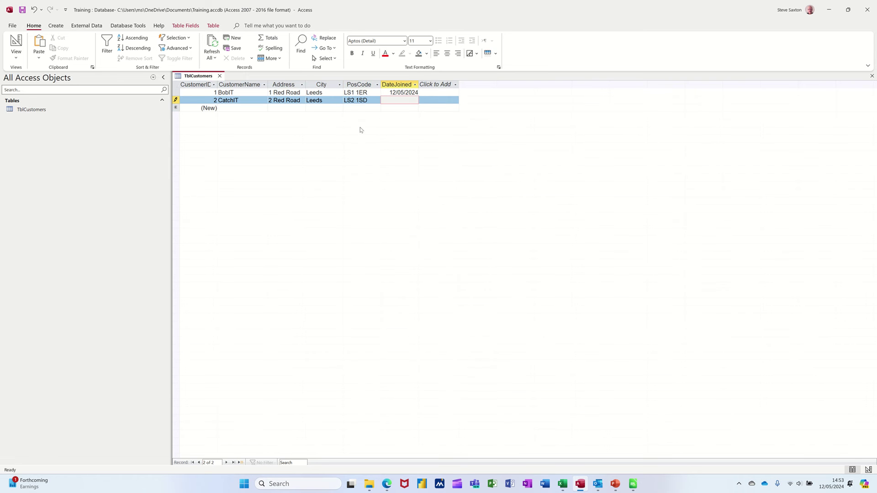
{"action": "key", "text": "ctrl+semicolon"}
{"action": "key", "text": "Tab"}
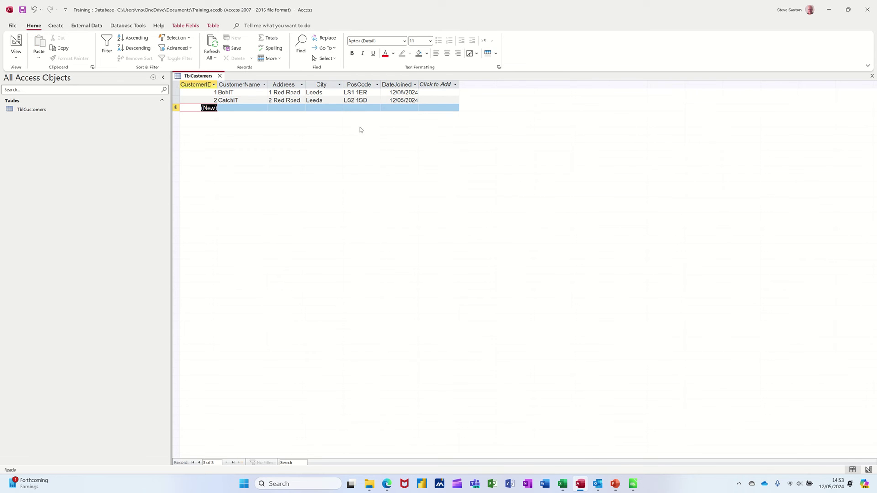
Close TblCustomers, saving its layout changes
{"action": "left_click", "coordinate": [220, 76]}
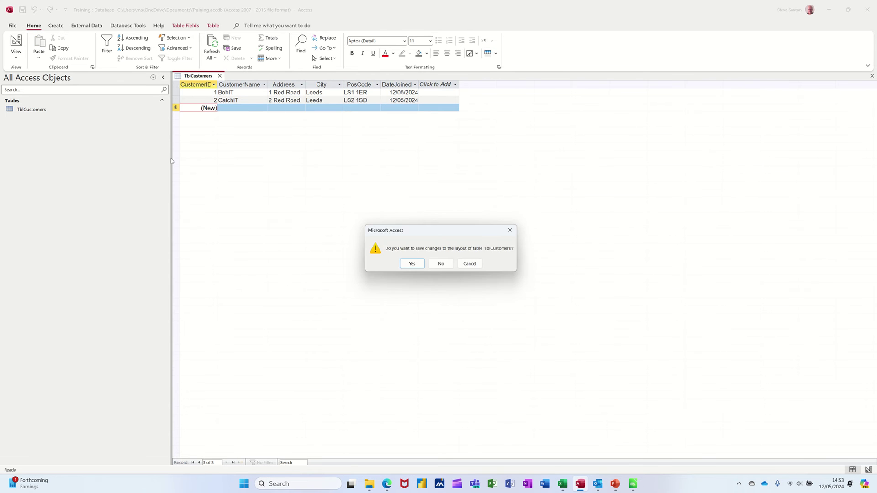
{"action": "left_click", "coordinate": [410, 265]}
{"action": "left_click", "coordinate": [410, 264]}
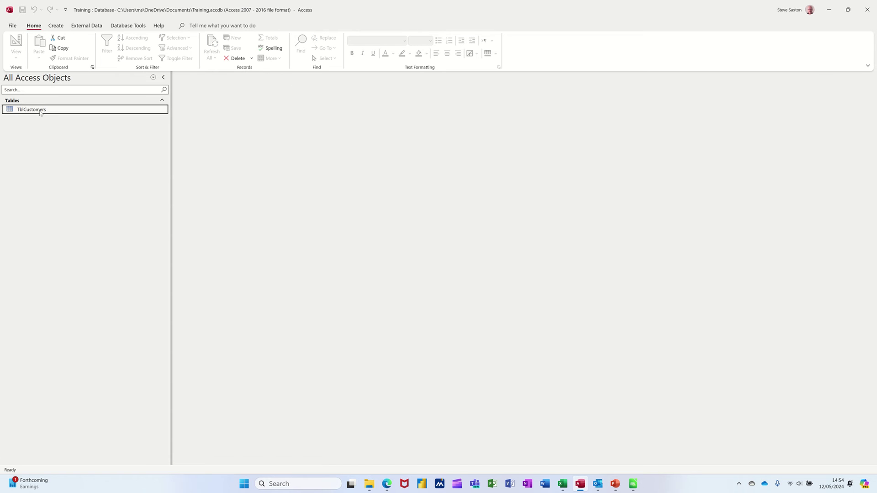
{"action": "left_click", "coordinate": [56, 27]}
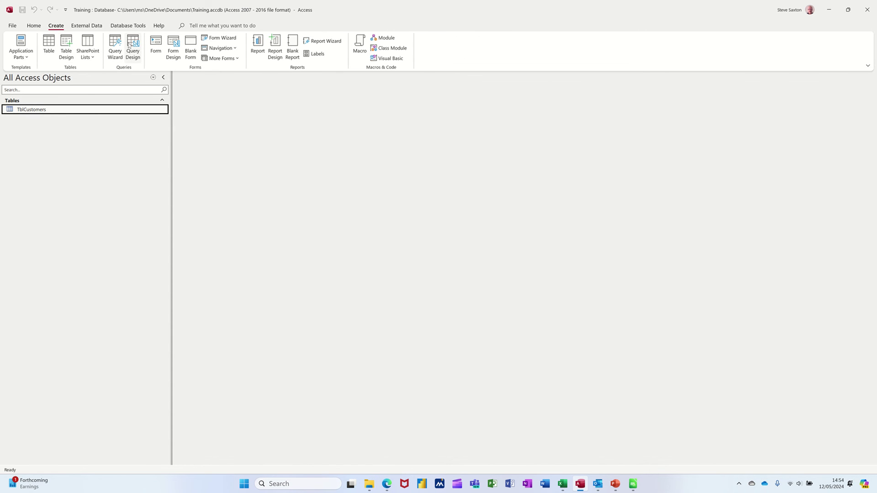
Start a query design and add all TblCustomers fields to the grid
{"action": "left_click", "coordinate": [132, 45]}
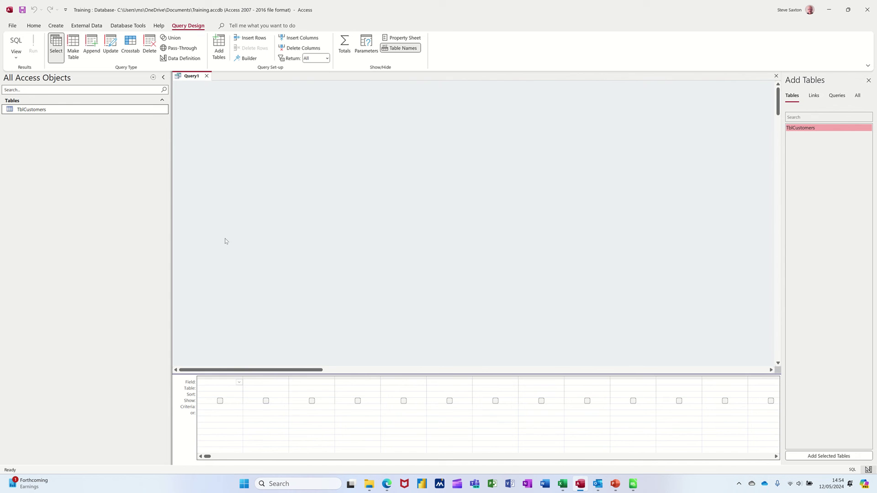
{"action": "left_click_drag", "start_coordinate": [41, 111], "coordinate": [278, 139]}
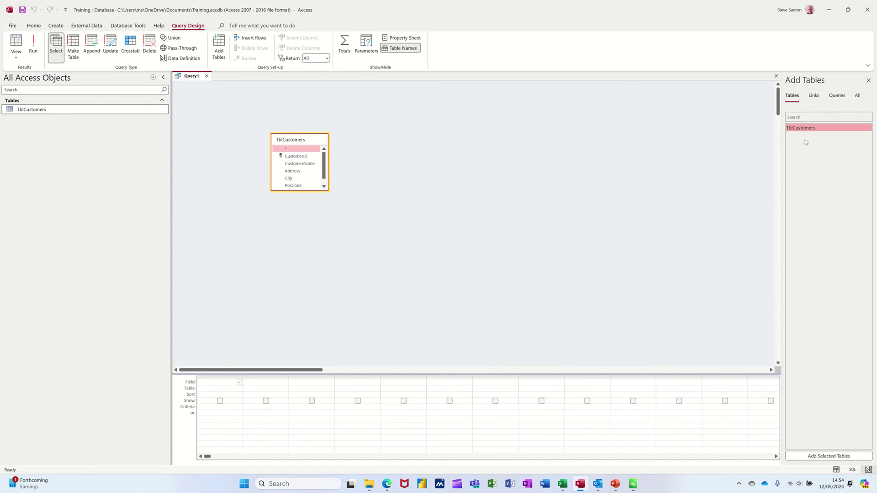
{"action": "left_click_drag", "start_coordinate": [316, 189], "coordinate": [341, 227]}
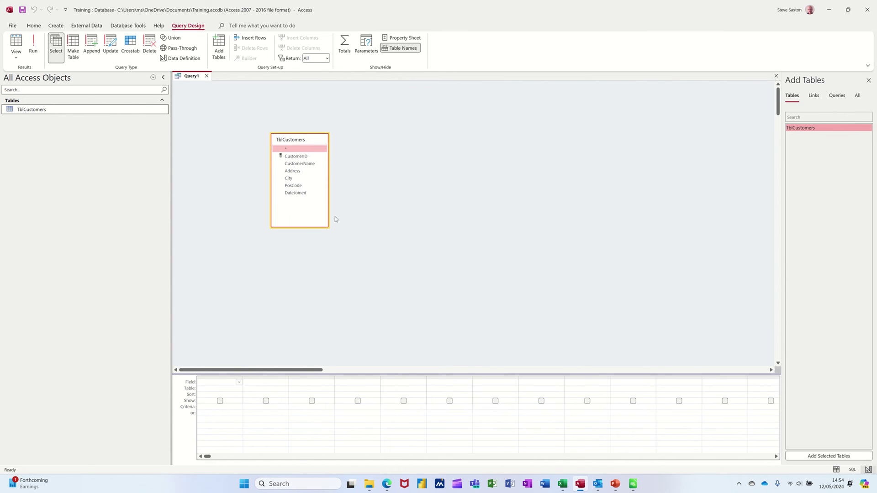
{"action": "double_click", "coordinate": [294, 141]}
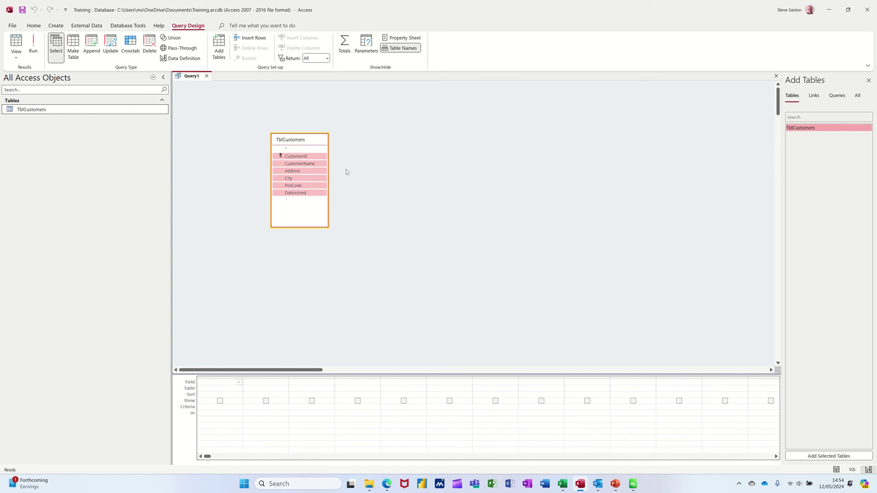
{"action": "left_click_drag", "start_coordinate": [299, 165], "coordinate": [219, 397]}
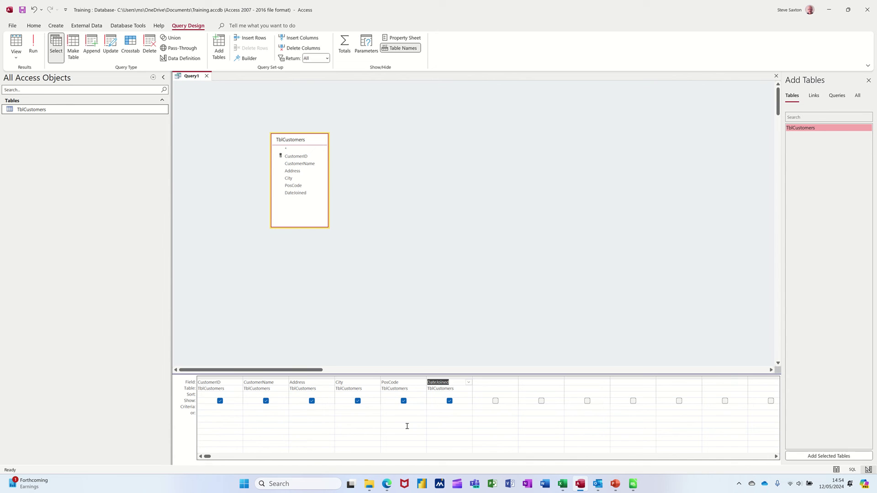
Set the City criterion to "Leeds" and run the query
{"action": "left_click", "coordinate": [341, 409]}
{"action": "type", "text": "Leeds"}
{"action": "left_click", "coordinate": [364, 416]}
{"action": "left_click", "coordinate": [33, 46]}
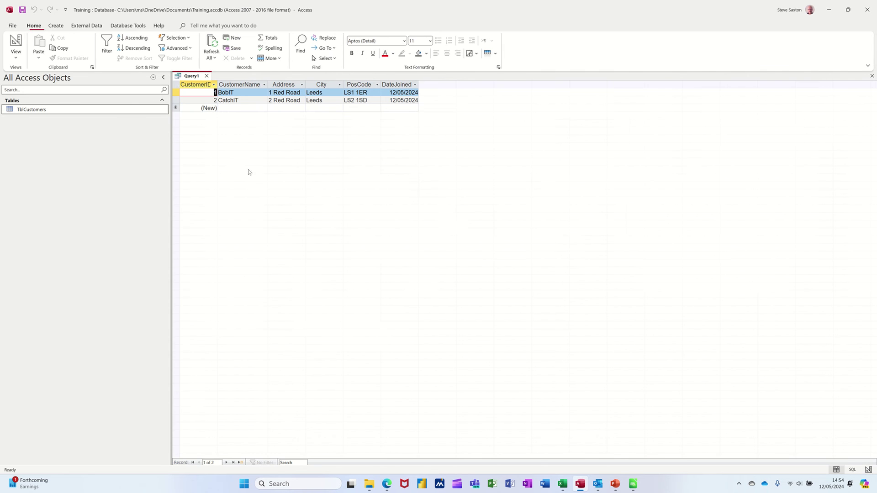
Close the query and save it as QryLeeds
{"action": "left_click", "coordinate": [206, 76]}
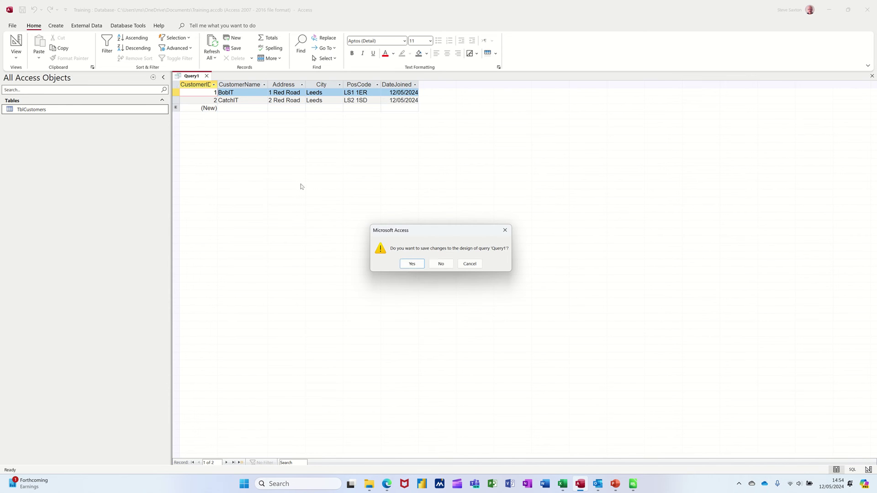
{"action": "left_click", "coordinate": [408, 266]}
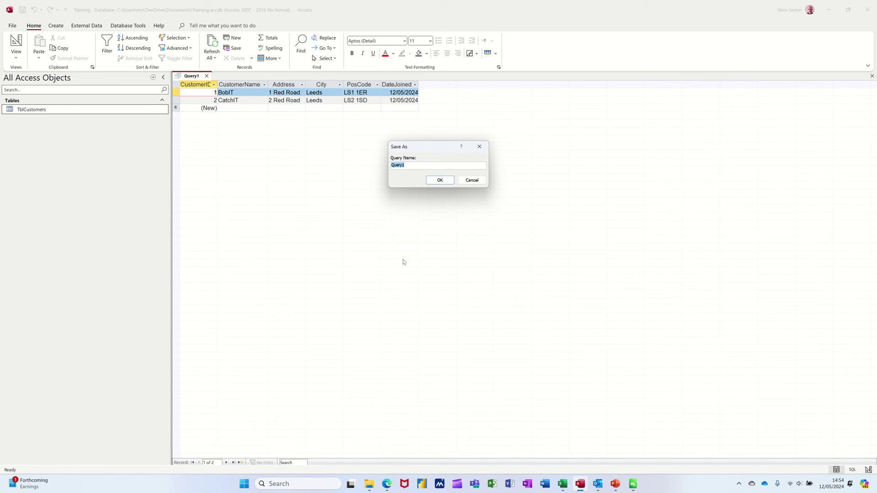
{"action": "type", "text": "QryLeeds"}
{"action": "key", "text": "Return"}
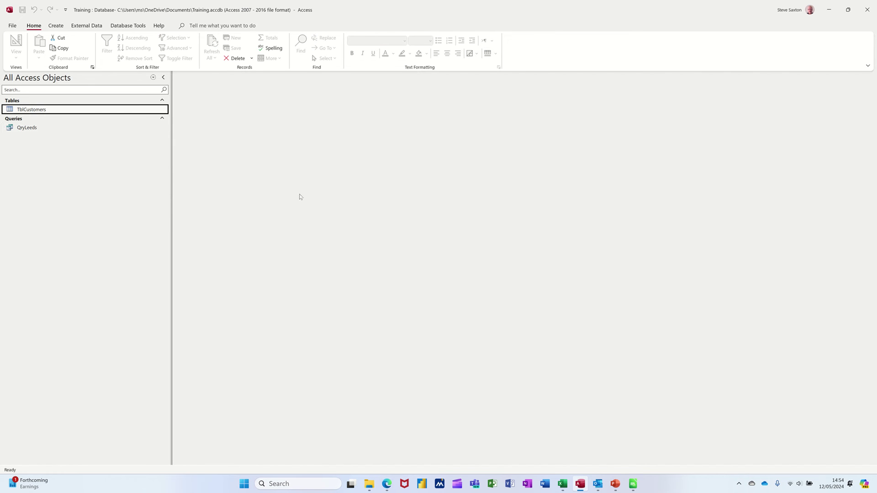
Build a form from TblCustomers, narrow its field boxes, and show it in Form view
{"action": "left_click", "coordinate": [55, 128]}
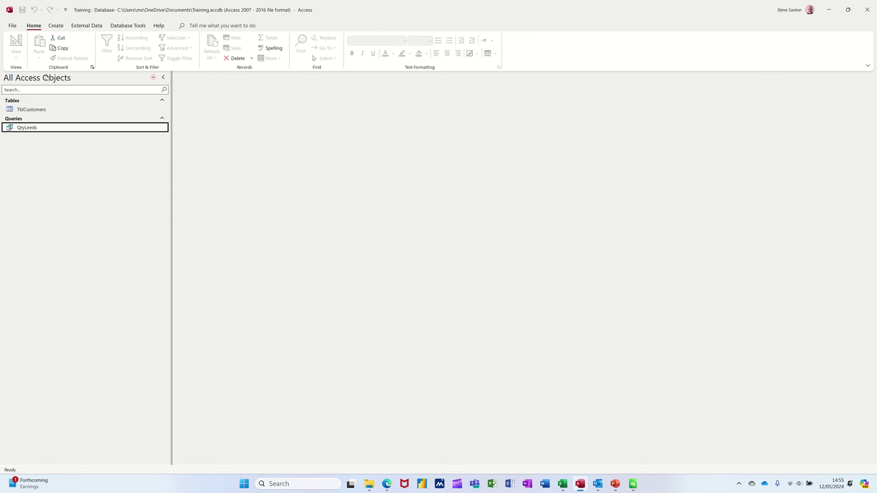
{"action": "left_click", "coordinate": [41, 112]}
{"action": "left_click", "coordinate": [56, 26]}
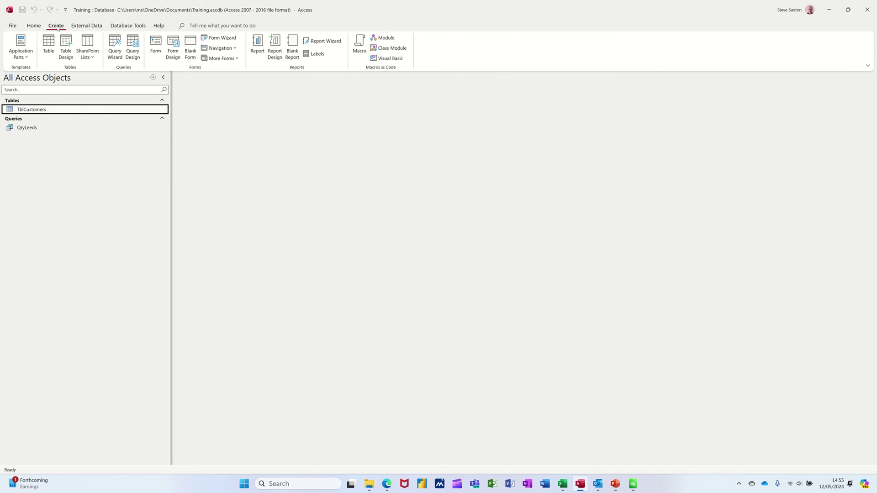
{"action": "left_click", "coordinate": [156, 46]}
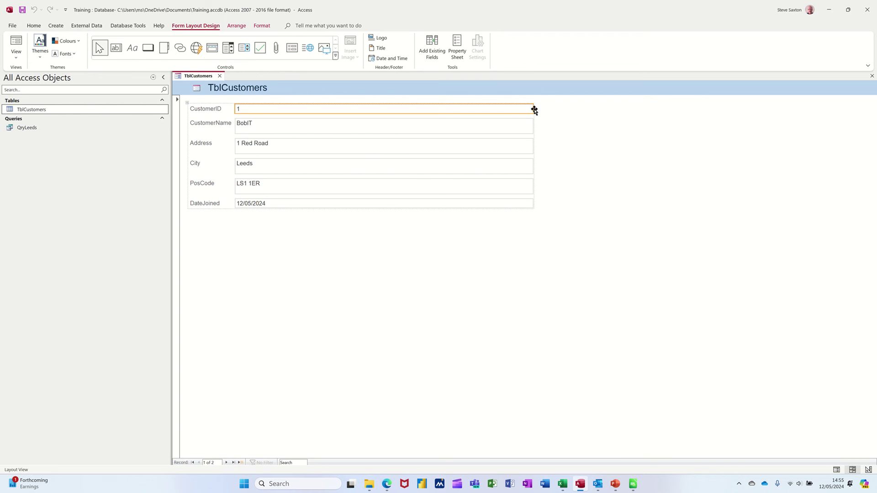
{"action": "left_click_drag", "start_coordinate": [533, 110], "coordinate": [407, 114]}
{"action": "left_click", "coordinate": [19, 45]}
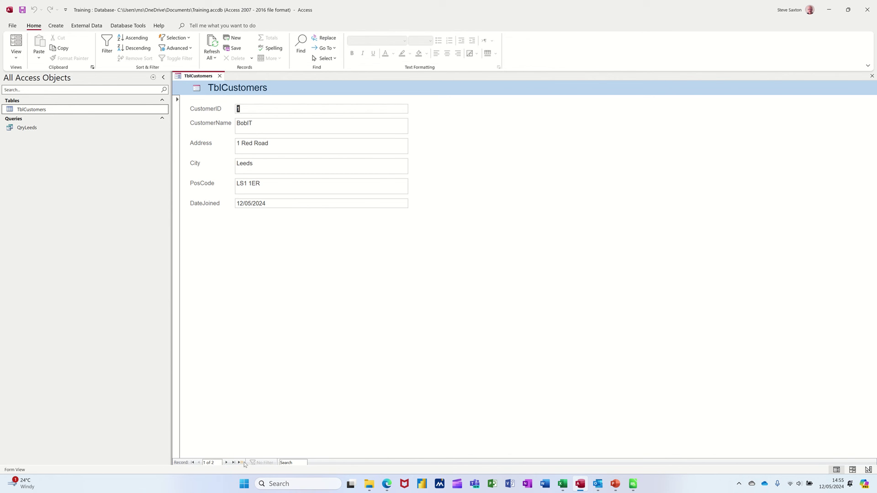
Enter a new record for FixIT, 3 Red Road, Bradford, BD2 2DF, joined 21/08/2021
{"action": "left_click", "coordinate": [231, 39]}
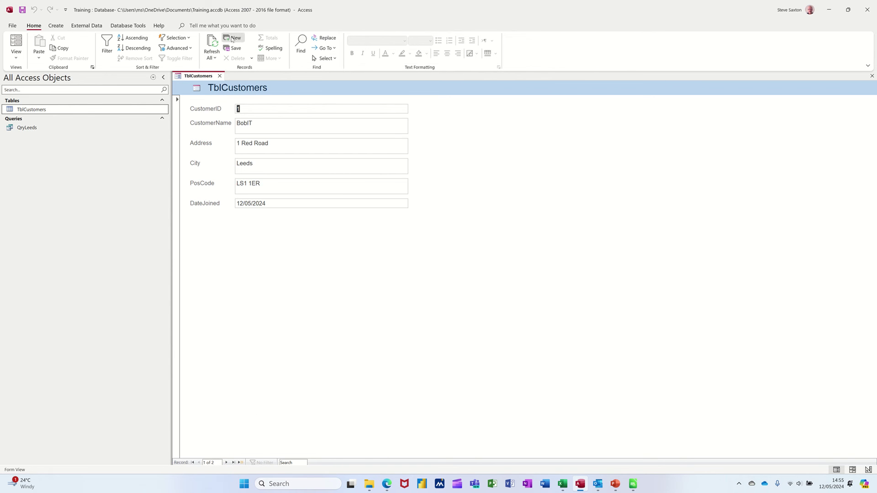
{"action": "left_click", "coordinate": [243, 129]}
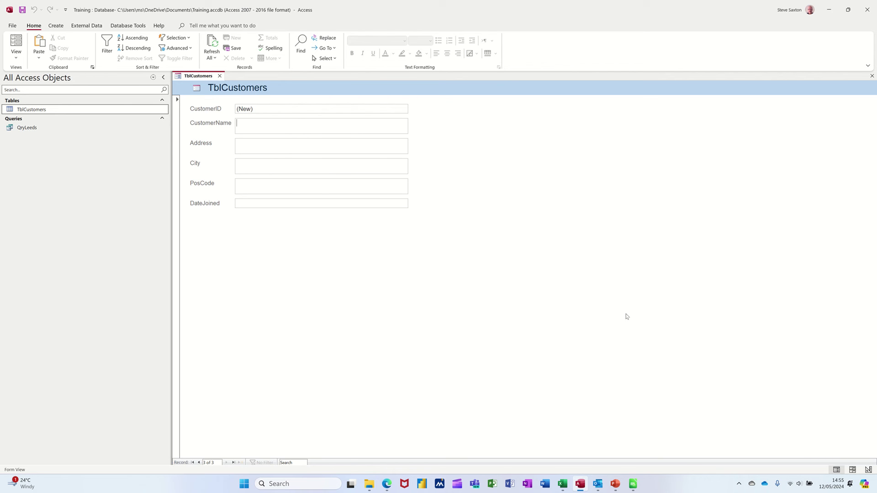
{"action": "type", "text": "FixIT"}
{"action": "type", "text": "3 Re"}
{"action": "type", "text": "d Roa"}
{"action": "type", "text": "Bradfo"}
{"action": "type", "text": "rd"}
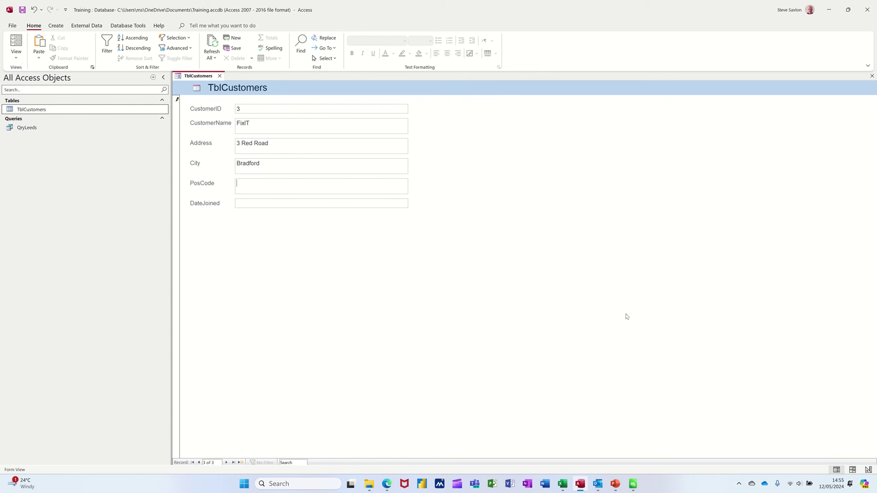
{"action": "type", "text": "BD"}
{"action": "type", "text": "2 2DF"}
{"action": "key", "text": "Tab"}
{"action": "type", "text": "21/08/2021"}
{"action": "key", "text": "Tab"}
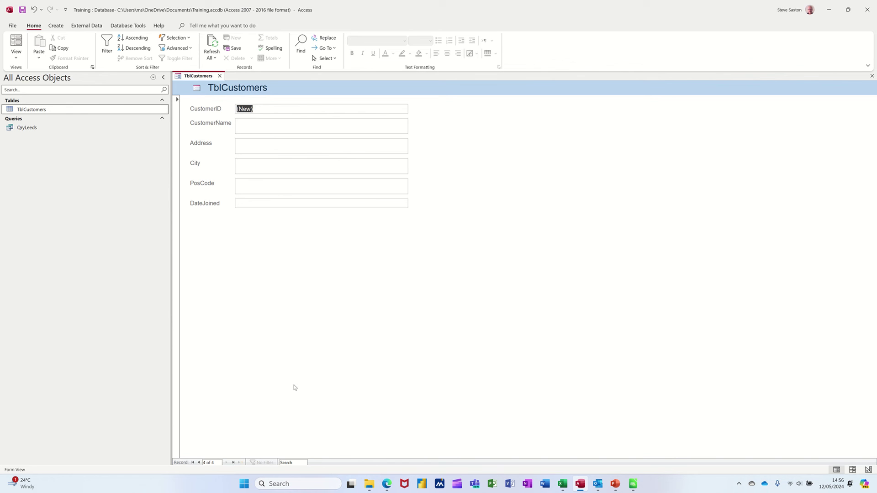
Close the customer form and save it under the name FrmTblCustomers
{"action": "left_click", "coordinate": [220, 76]}
{"action": "left_click", "coordinate": [410, 264]}
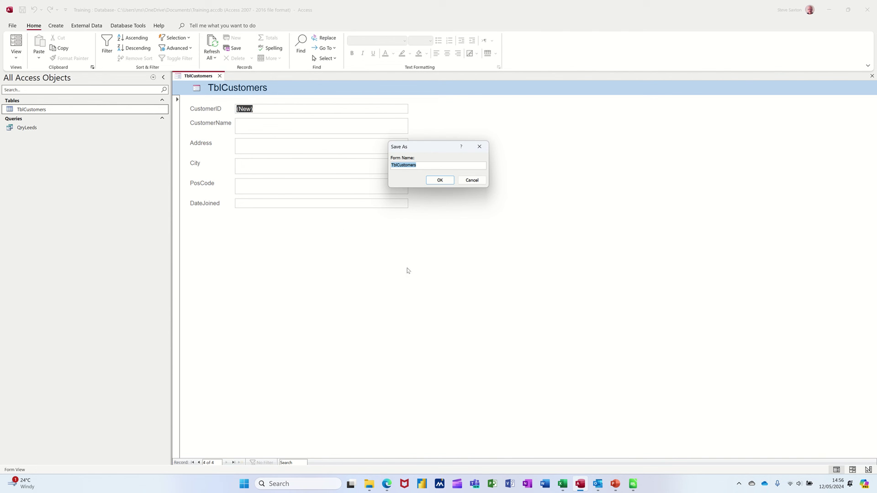
{"action": "left_click", "coordinate": [392, 165]}
{"action": "type", "text": "Frm"}
{"action": "left_click", "coordinate": [439, 180]}
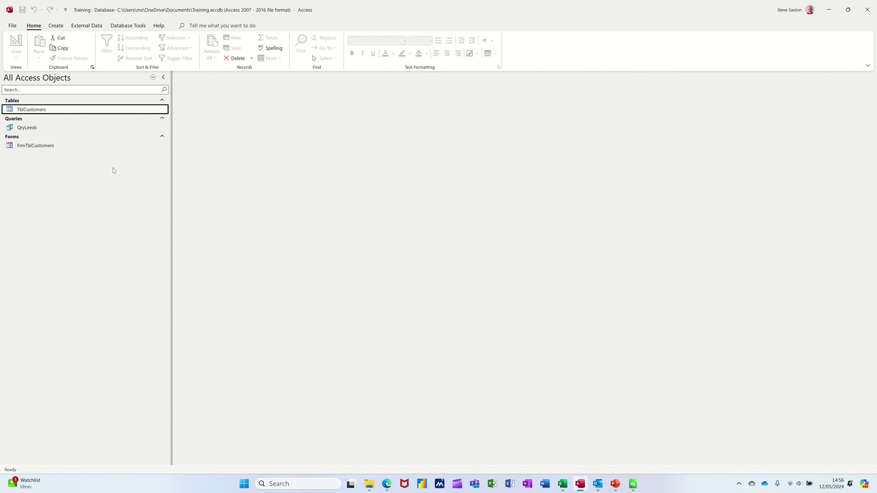
Look over the QryLeeds results, the TblCustomers table and the FrmTblCustomers form
{"action": "double_click", "coordinate": [55, 128]}
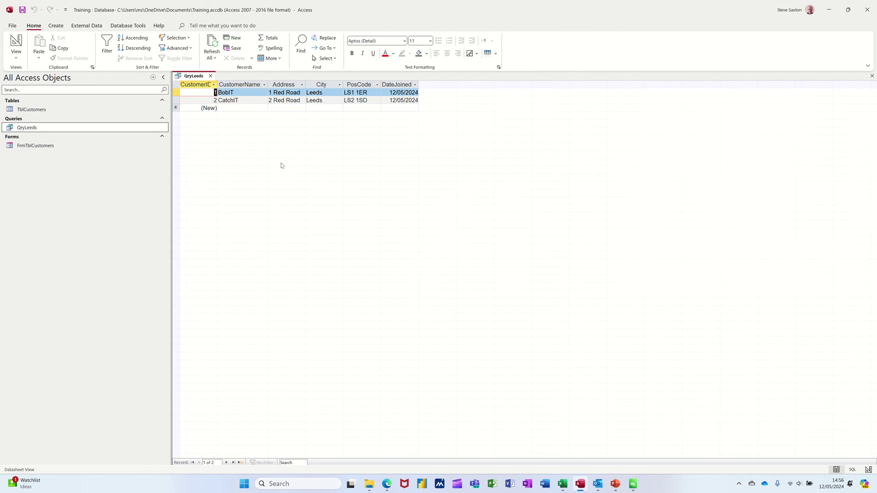
{"action": "left_click", "coordinate": [210, 76]}
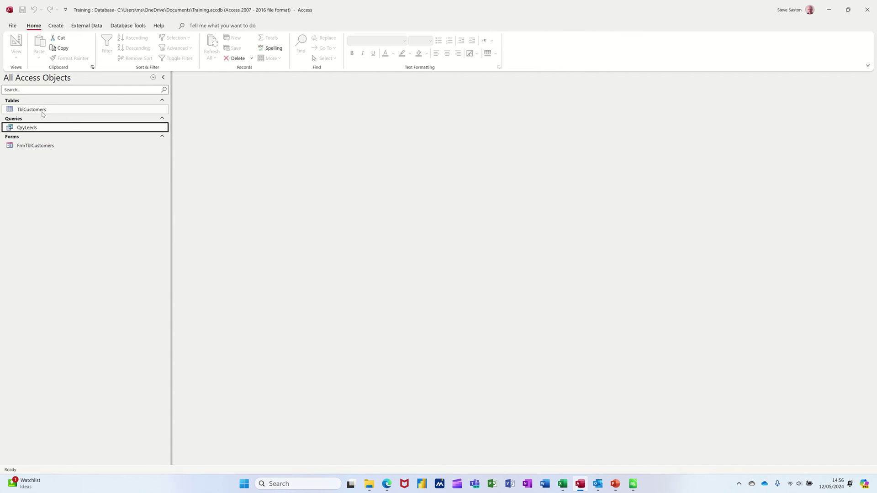
{"action": "double_click", "coordinate": [42, 110]}
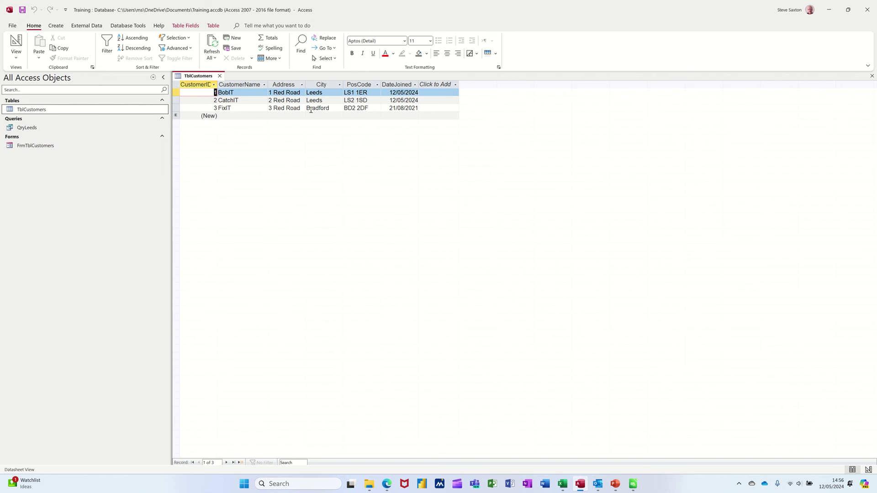
{"action": "left_click", "coordinate": [220, 76]}
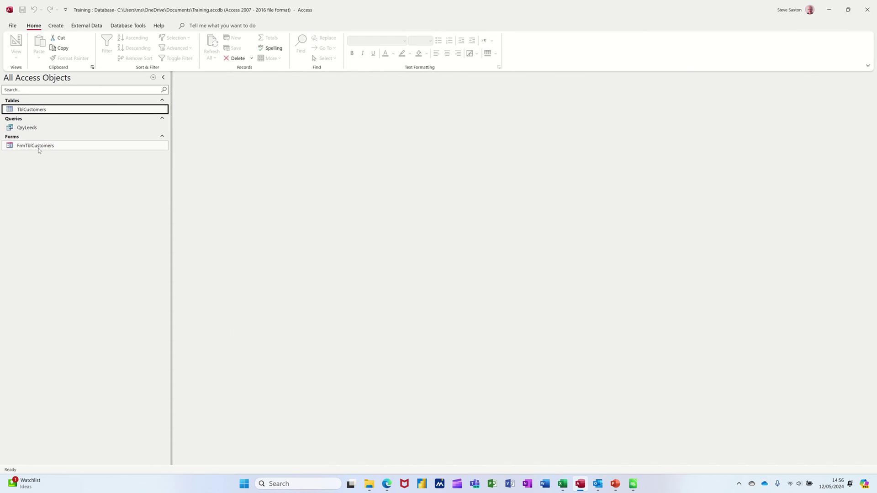
{"action": "double_click", "coordinate": [38, 146]}
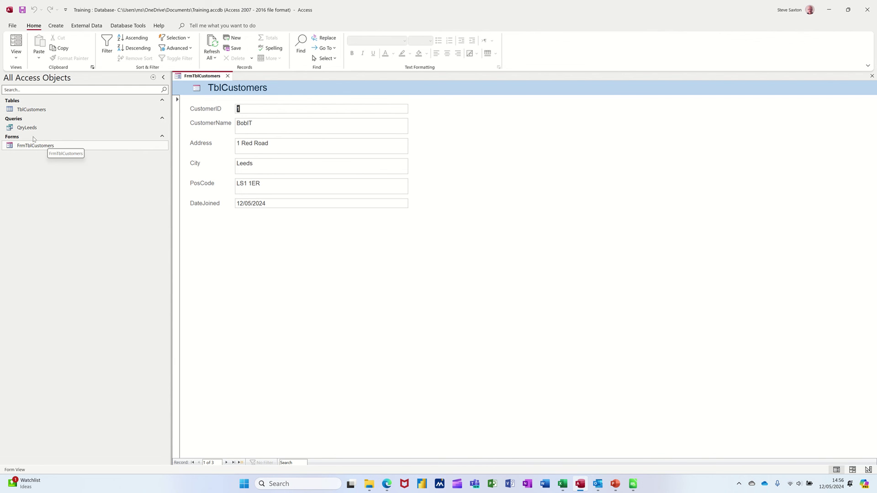
Close the customer table and form, then select QryLeeds as the report source
{"action": "left_click", "coordinate": [28, 128]}
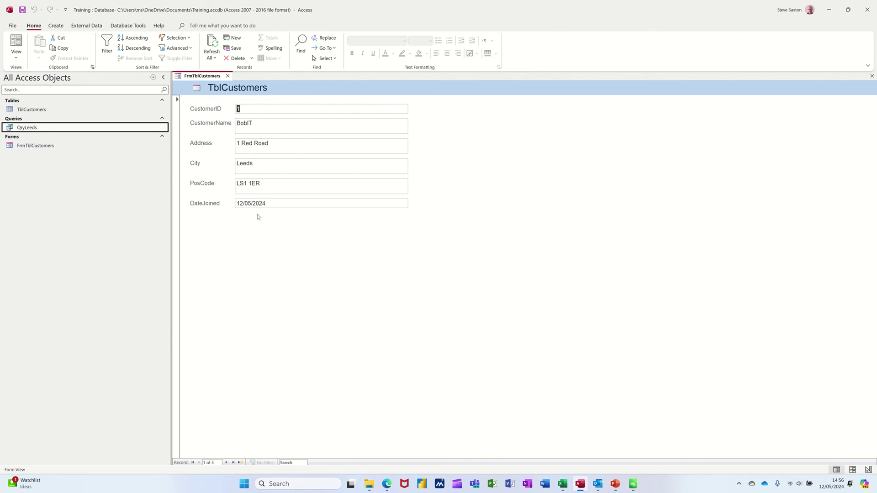
{"action": "double_click", "coordinate": [56, 109]}
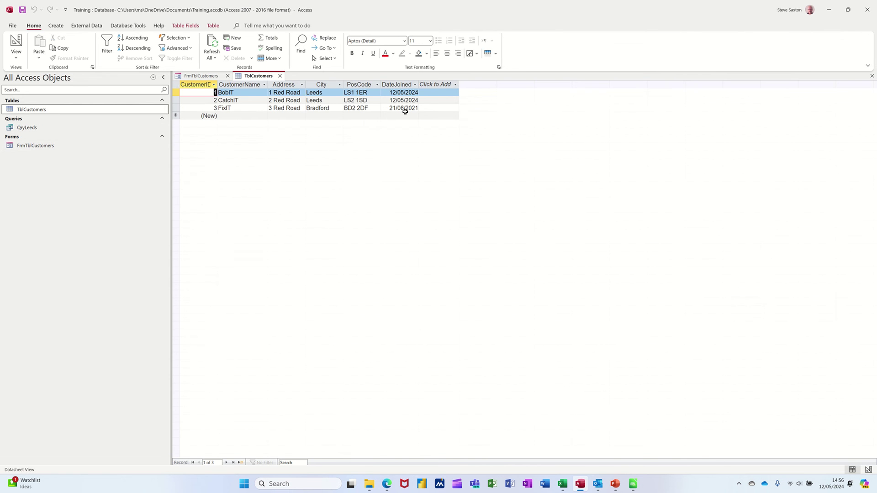
{"action": "left_click", "coordinate": [279, 76]}
{"action": "left_click", "coordinate": [227, 75]}
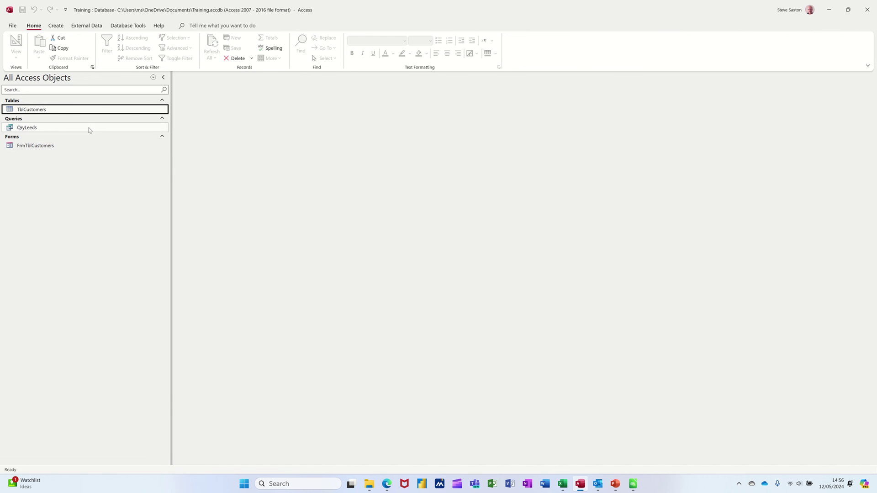
{"action": "left_click", "coordinate": [51, 128]}
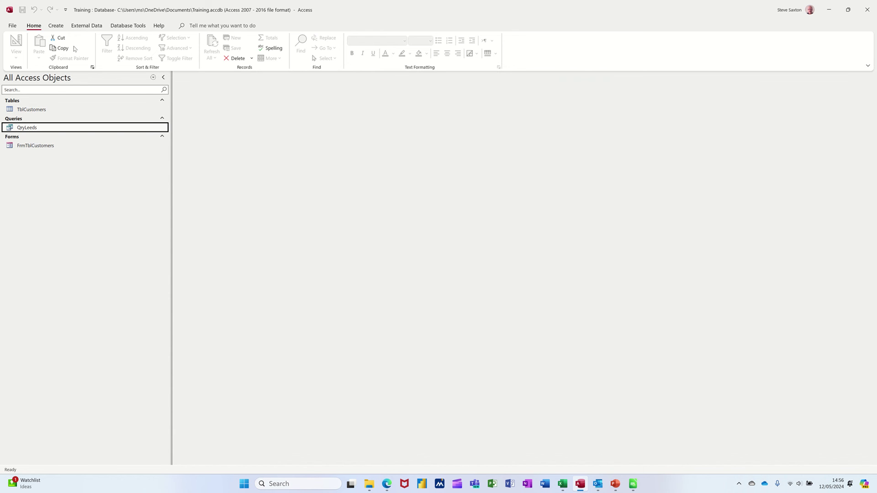
{"action": "left_click", "coordinate": [56, 26]}
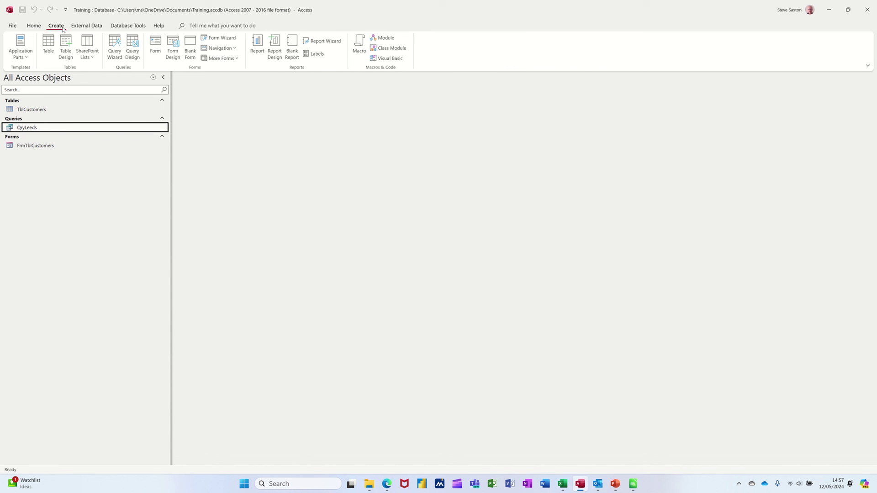
Generate a basic report from QryLeeds and save it as RptQryLeeds when closing it
{"action": "left_click", "coordinate": [256, 42]}
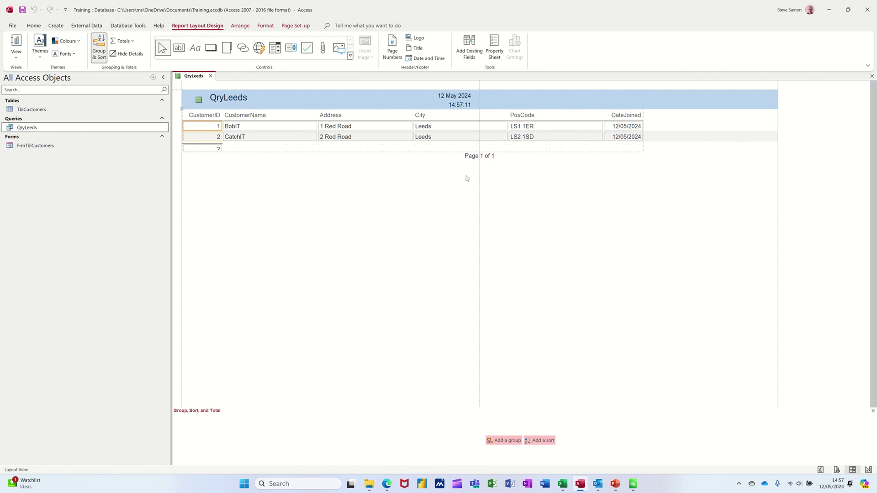
{"action": "left_click", "coordinate": [210, 76]}
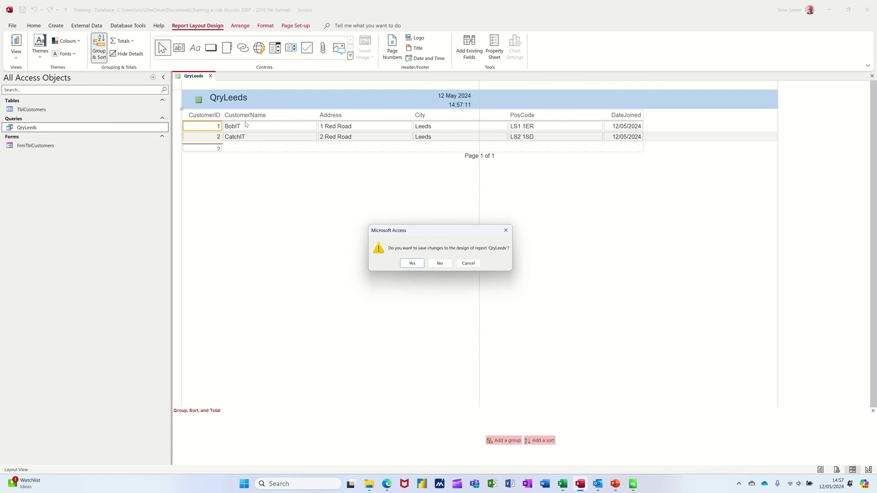
{"action": "left_click", "coordinate": [411, 264]}
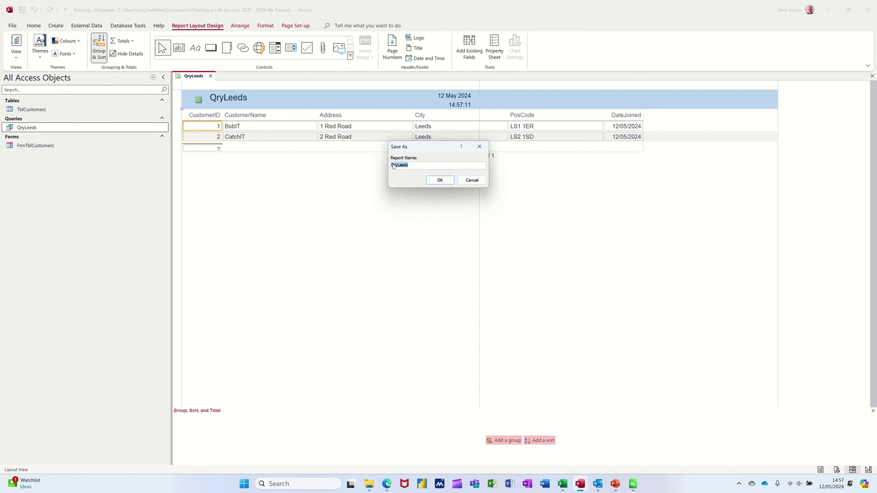
{"action": "left_click", "coordinate": [393, 167]}
{"action": "type", "text": "Rpt"}
{"action": "left_click", "coordinate": [440, 180]}
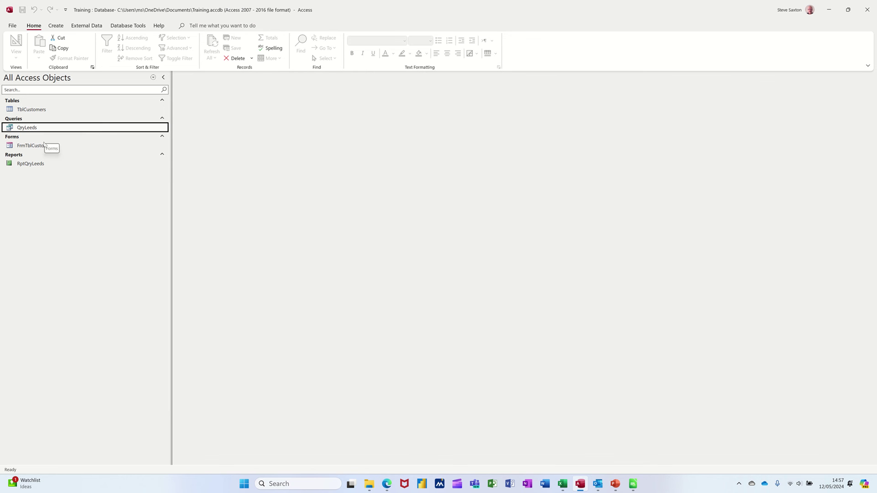
In FrmTblCustomers, enter SortIT, 3 Red Road, Leeds, LS21 DF with today's date as record 4
{"action": "double_click", "coordinate": [44, 146]}
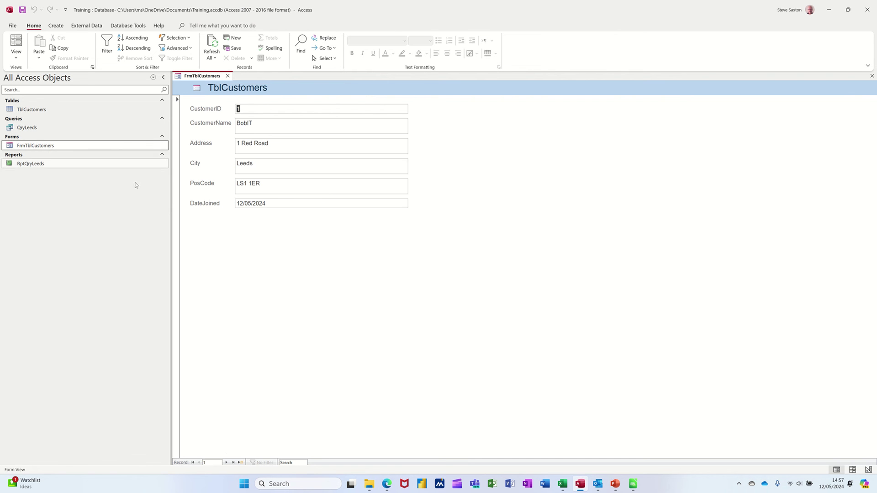
{"action": "left_click", "coordinate": [240, 462]}
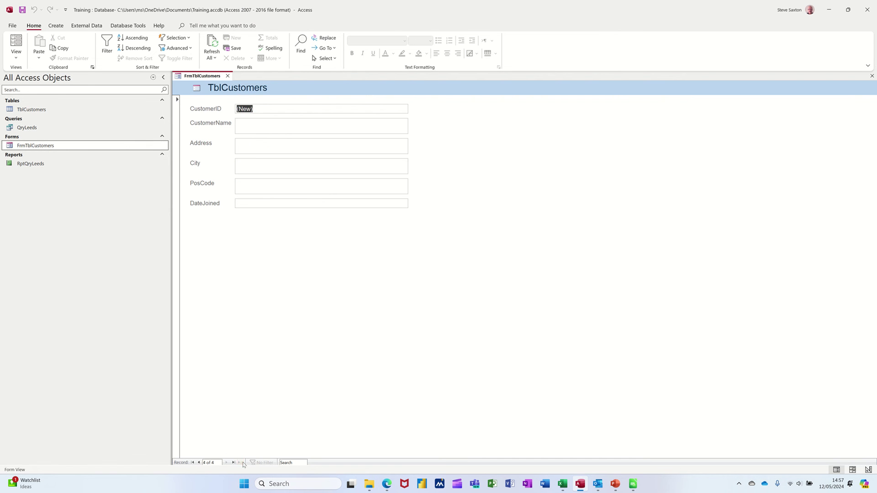
{"action": "left_click", "coordinate": [275, 126]}
{"action": "type", "text": "Sort"}
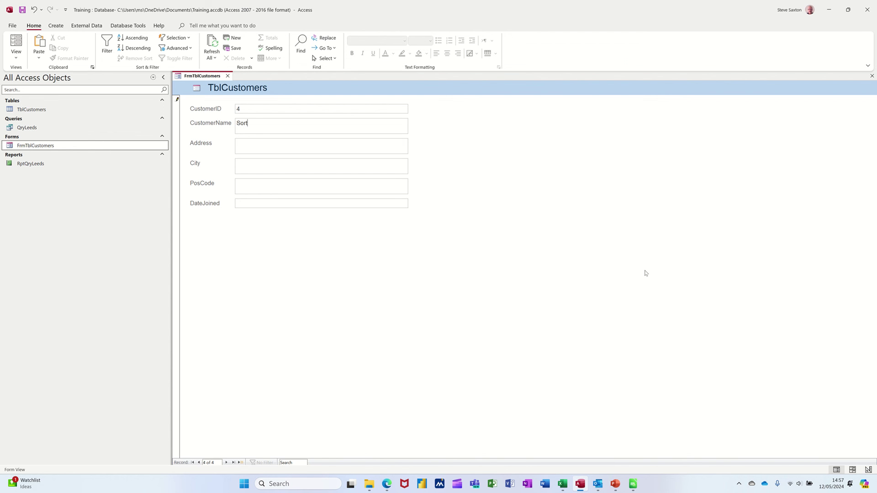
{"action": "type", "text": "IT"}
{"action": "key", "text": "Tab"}
{"action": "type", "text": "3 Red Road"}
{"action": "key", "text": "Tab"}
{"action": "type", "text": "Leeds"}
{"action": "key", "text": "Tab"}
{"action": "type", "text": "LS21 DF"}
{"action": "key", "text": "ctrl+semicolon"}
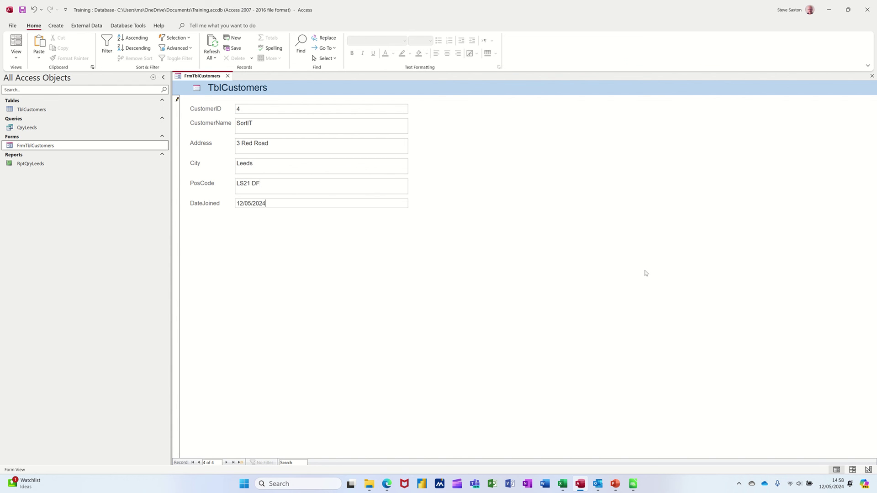
{"action": "key", "text": "Tab"}
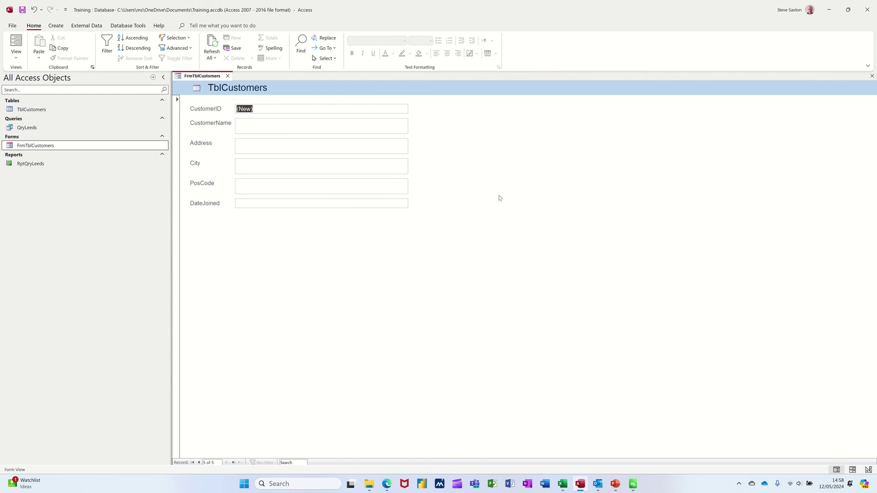
{"action": "left_click", "coordinate": [227, 76]}
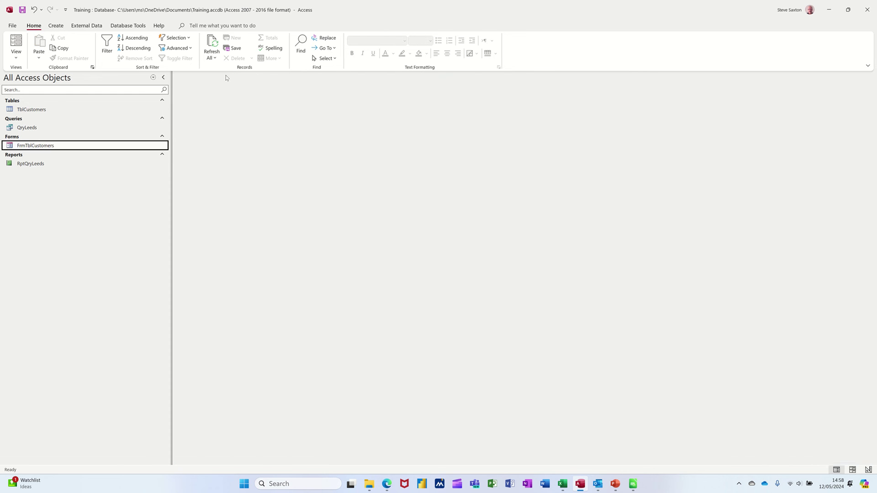
{"action": "left_click", "coordinate": [82, 113]}
{"action": "double_click", "coordinate": [82, 112]}
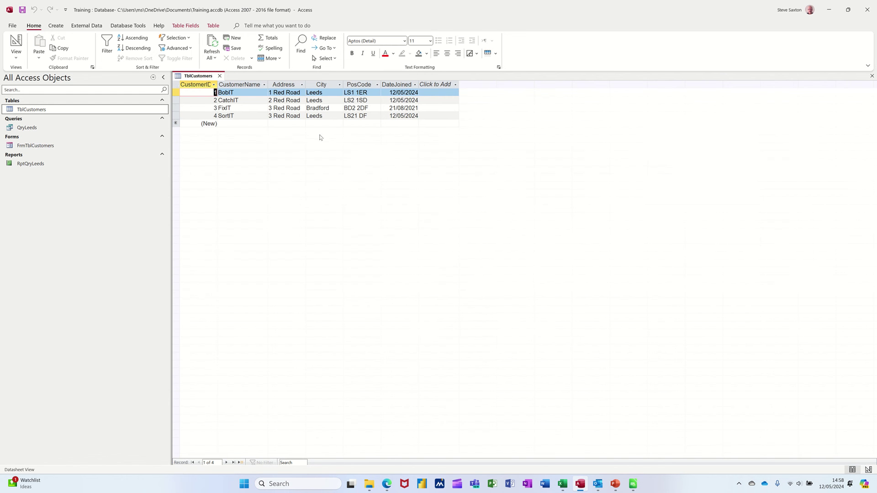
{"action": "left_click", "coordinate": [219, 76]}
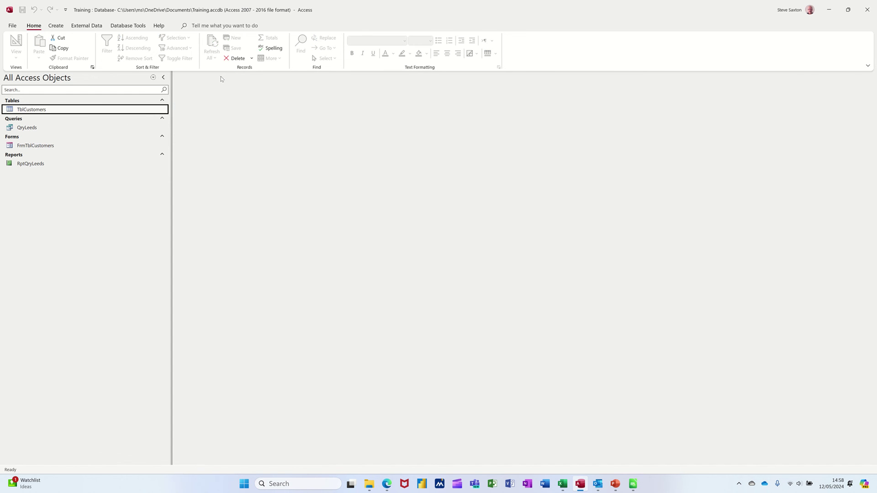
{"action": "double_click", "coordinate": [54, 131]}
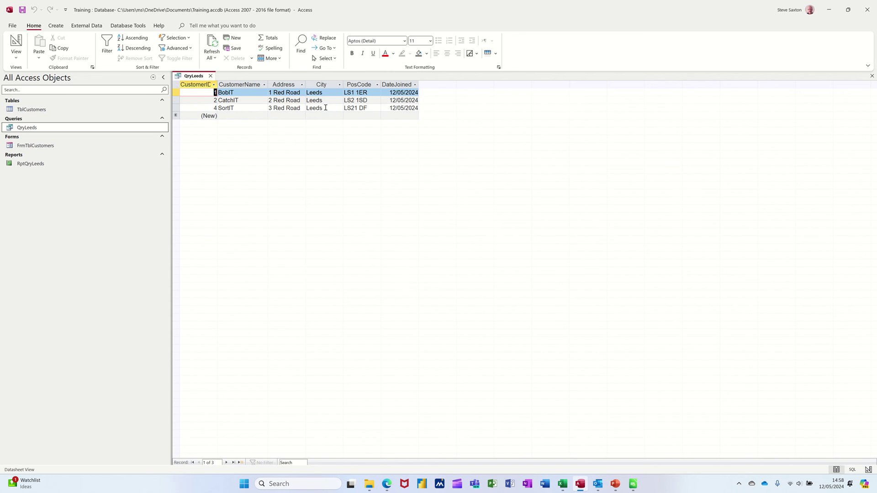
{"action": "left_click", "coordinate": [211, 76]}
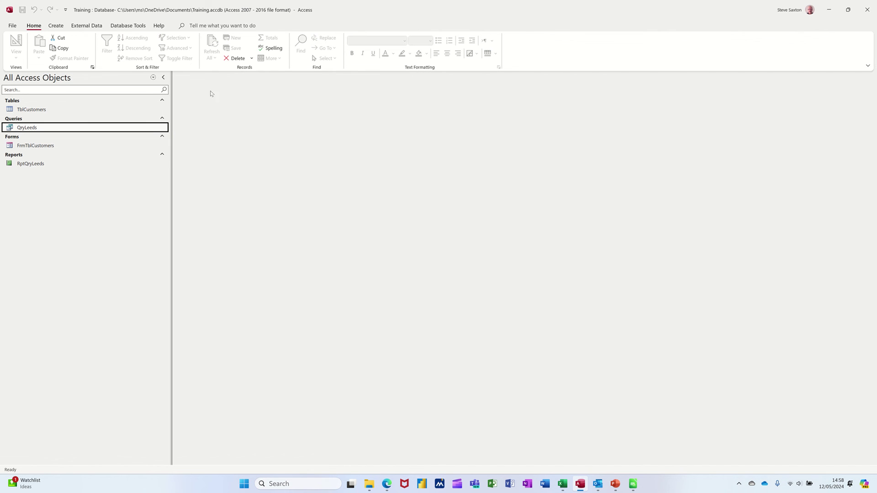
{"action": "double_click", "coordinate": [71, 165]}
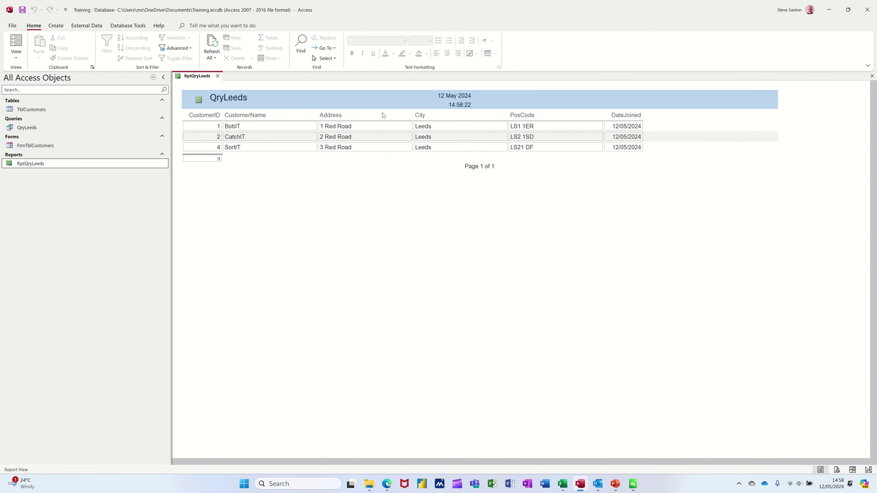
{"action": "left_click", "coordinate": [218, 76]}
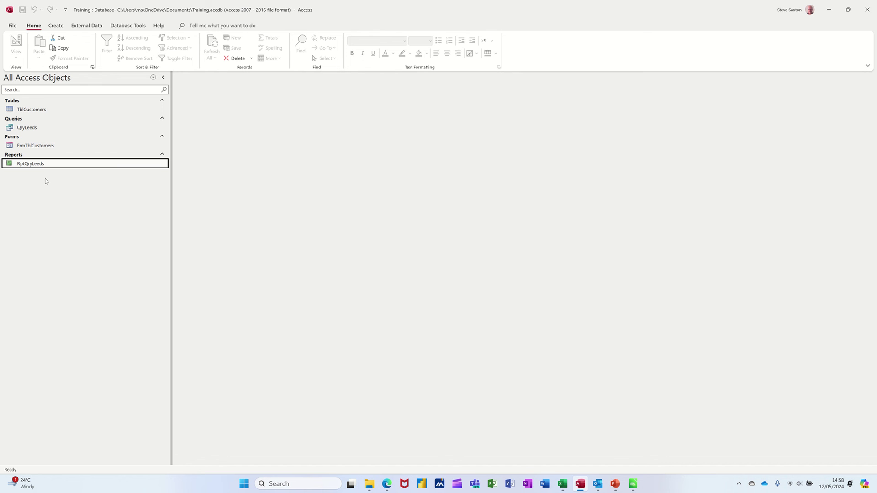
Create a blank form in Design view and save it as Main Menu
{"action": "left_click", "coordinate": [56, 26]}
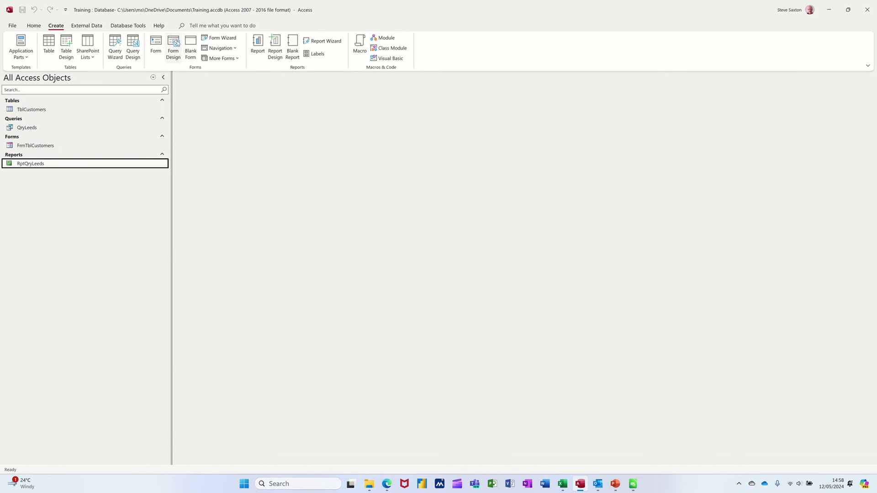
{"action": "left_click", "coordinate": [172, 54]}
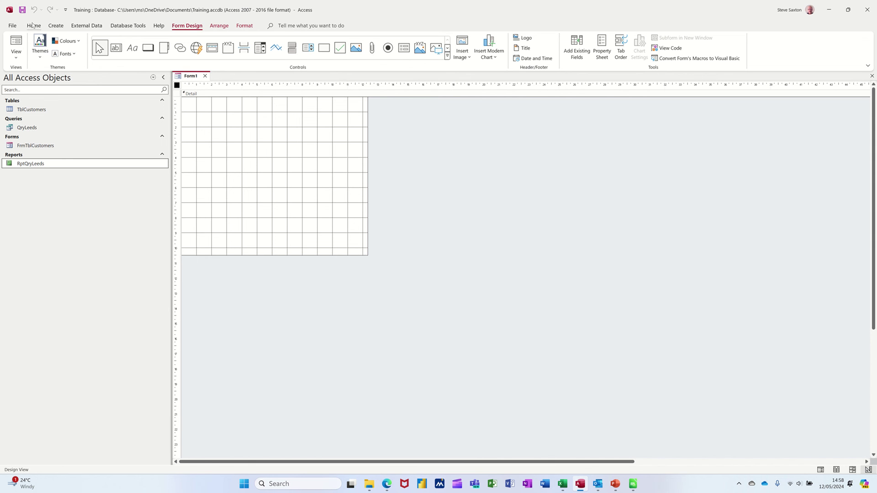
{"action": "left_click", "coordinate": [22, 9]}
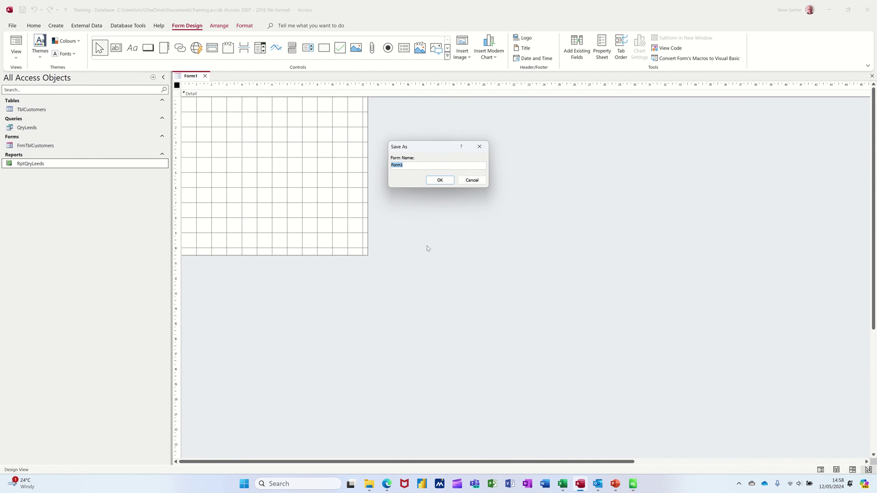
{"action": "type", "text": "Main Menu"}
{"action": "left_click", "coordinate": [439, 181]}
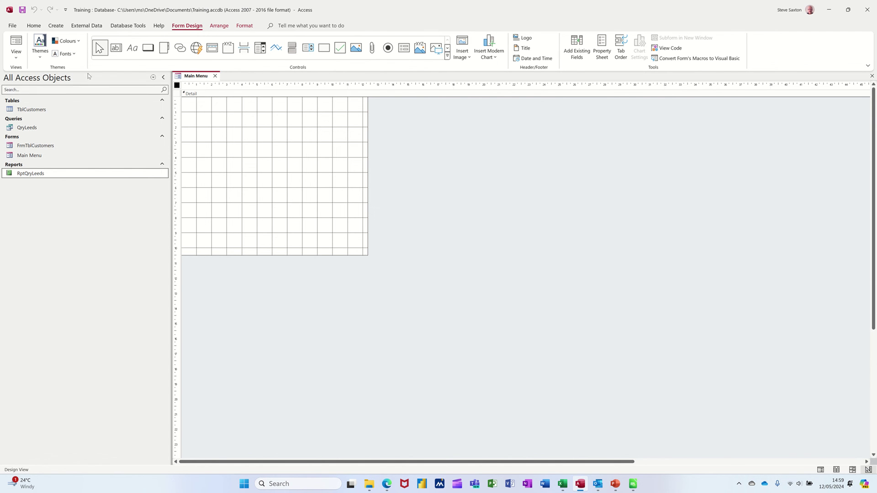
Create a new macro with an OpenForm action that opens FrmTblCustomers
{"action": "left_click", "coordinate": [56, 25]}
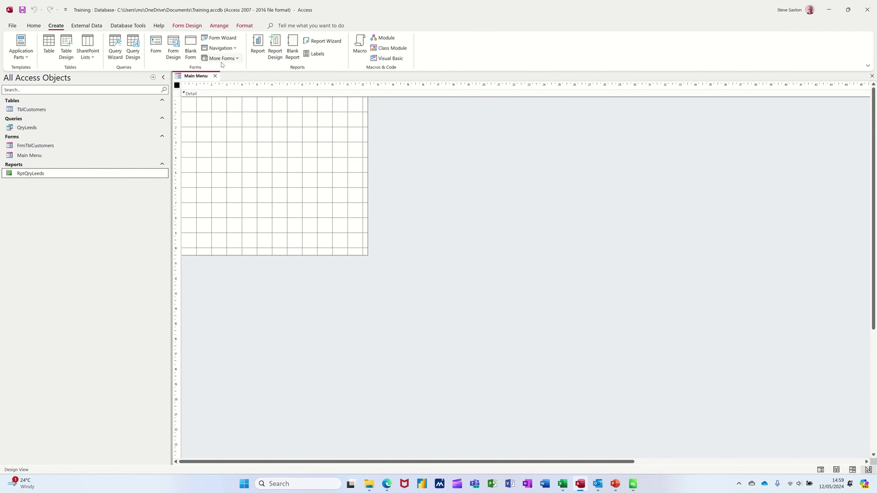
{"action": "left_click", "coordinate": [359, 44]}
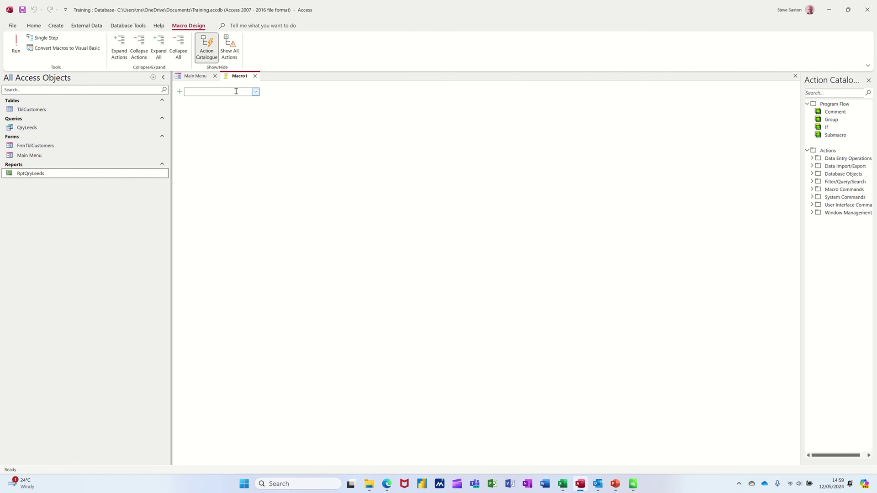
{"action": "type", "text": "OpenForm"}
{"action": "key", "text": "Return"}
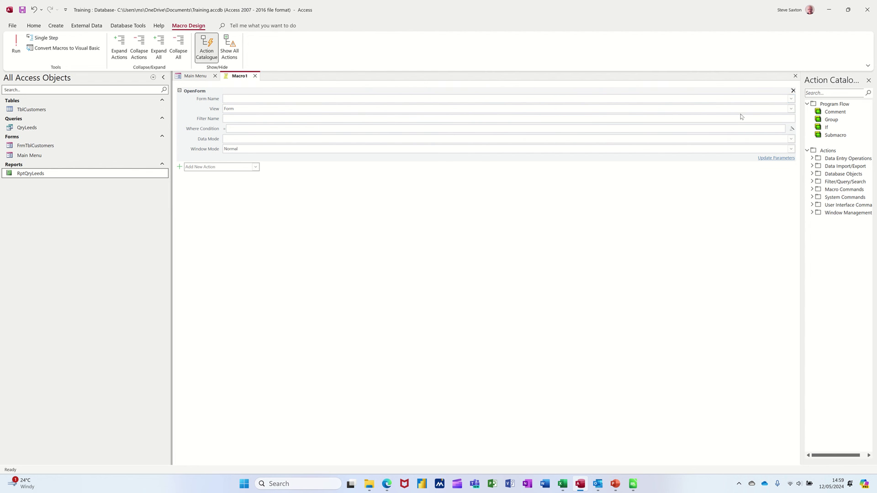
{"action": "left_click", "coordinate": [791, 99]}
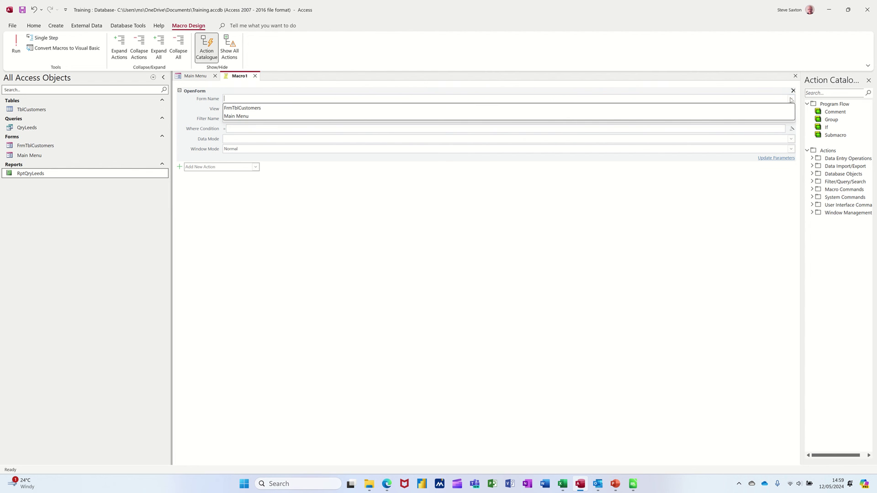
{"action": "left_click", "coordinate": [262, 108]}
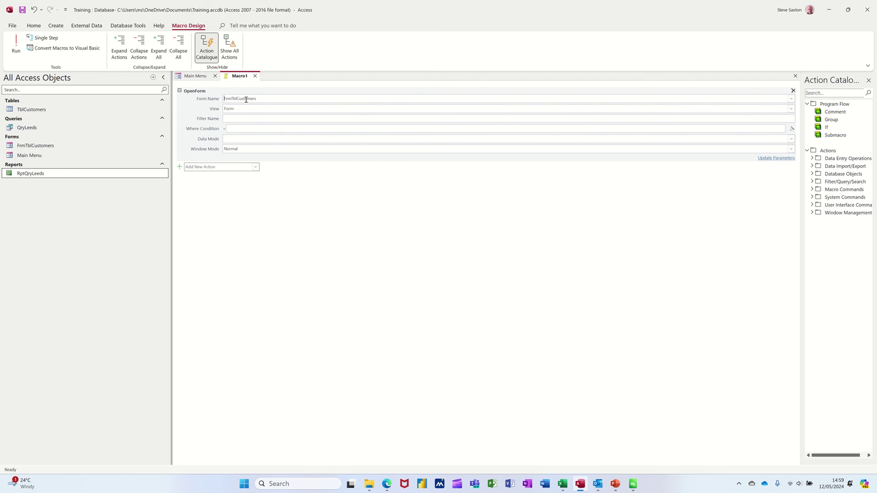
Save the macro as McrOpenCustomers and close it
{"action": "left_click", "coordinate": [21, 9]}
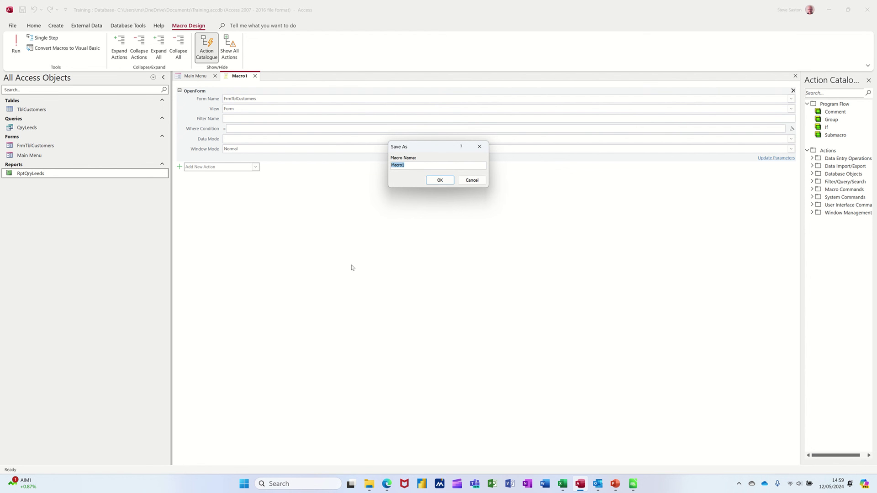
{"action": "type", "text": "Mc"}
{"action": "type", "text": "rOpenCustomers"}
{"action": "left_click", "coordinate": [431, 181]}
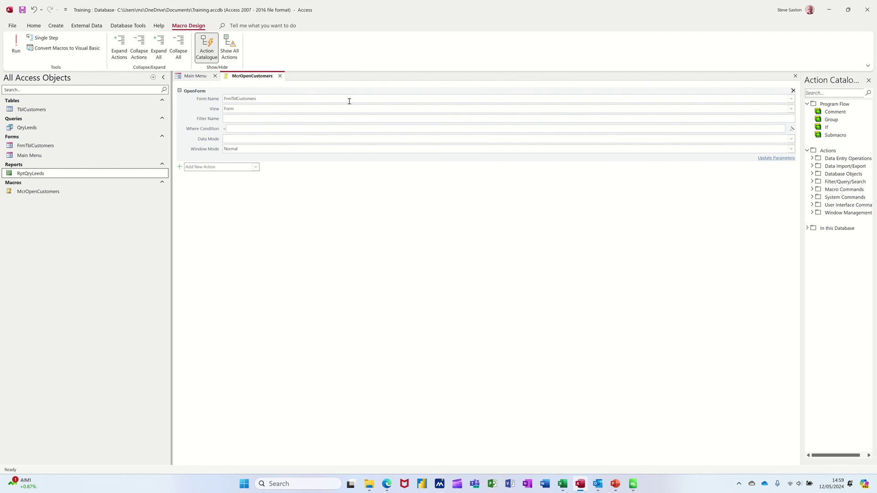
{"action": "left_click", "coordinate": [280, 76]}
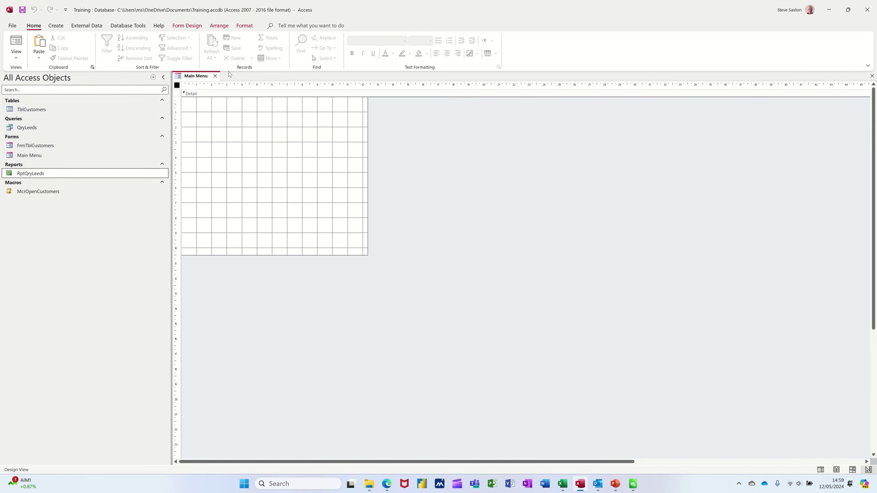
Draw a command button on Main Menu with the Miscellaneous > Run Macro action
{"action": "left_click", "coordinate": [188, 26]}
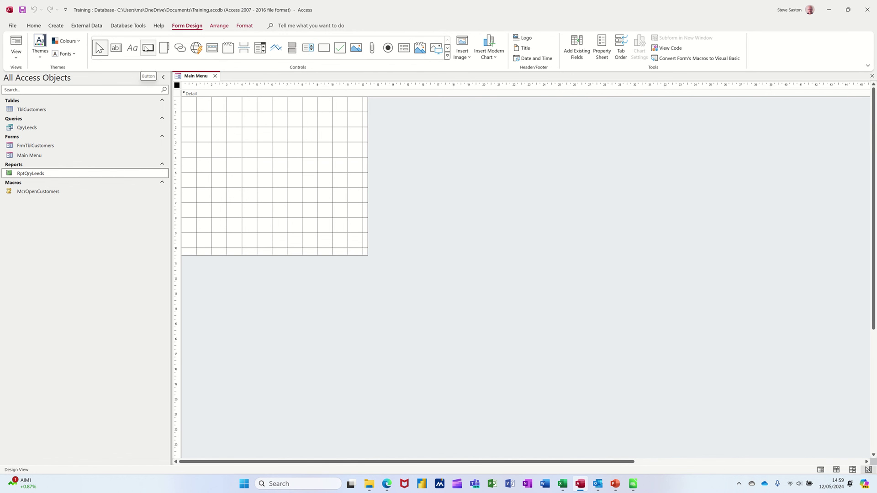
{"action": "left_click", "coordinate": [146, 47]}
{"action": "left_click_drag", "start_coordinate": [217, 111], "coordinate": [288, 147]}
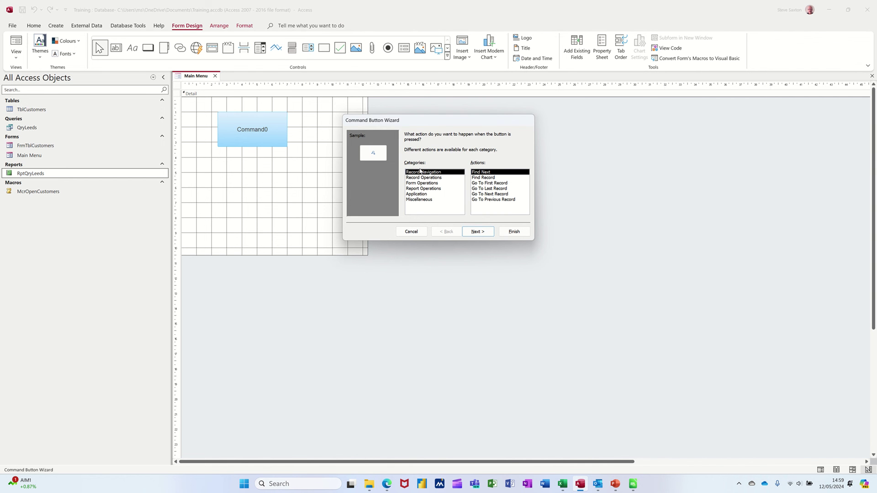
{"action": "left_click", "coordinate": [415, 199]}
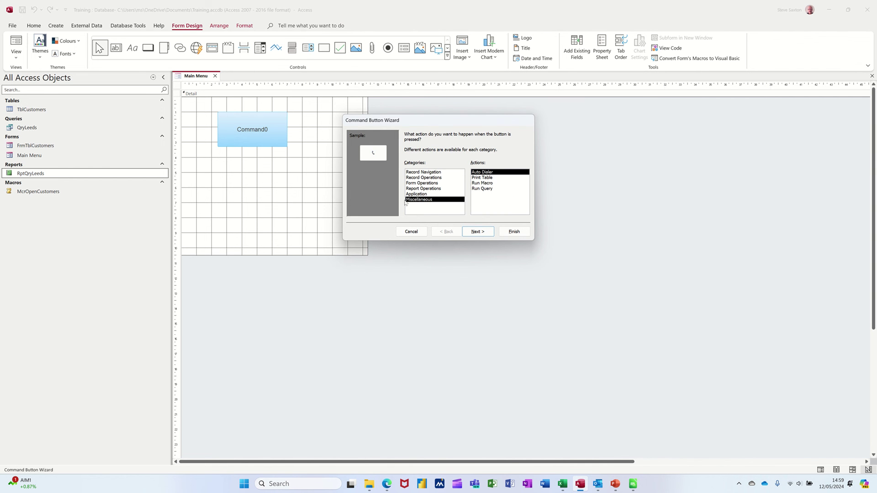
{"action": "left_click", "coordinate": [488, 183]}
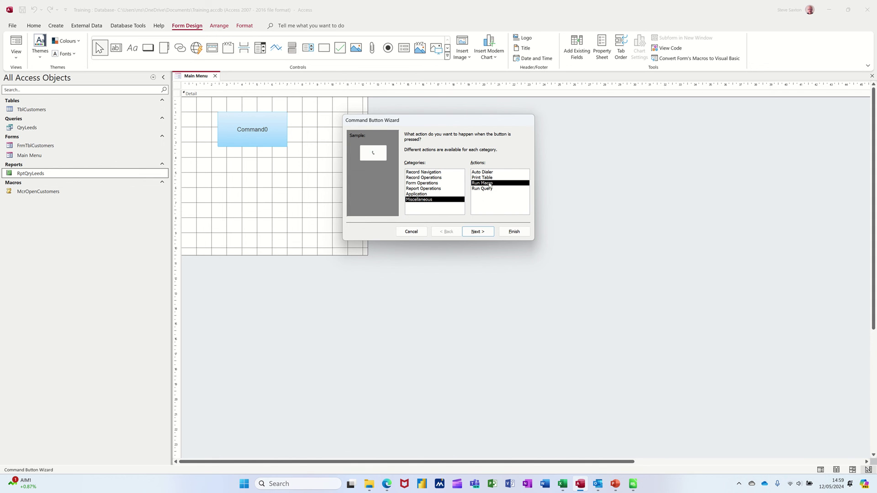
Have the button run McrOpenCustomers with caption 'Open Customers', then view the form in Form view
{"action": "left_click", "coordinate": [477, 231]}
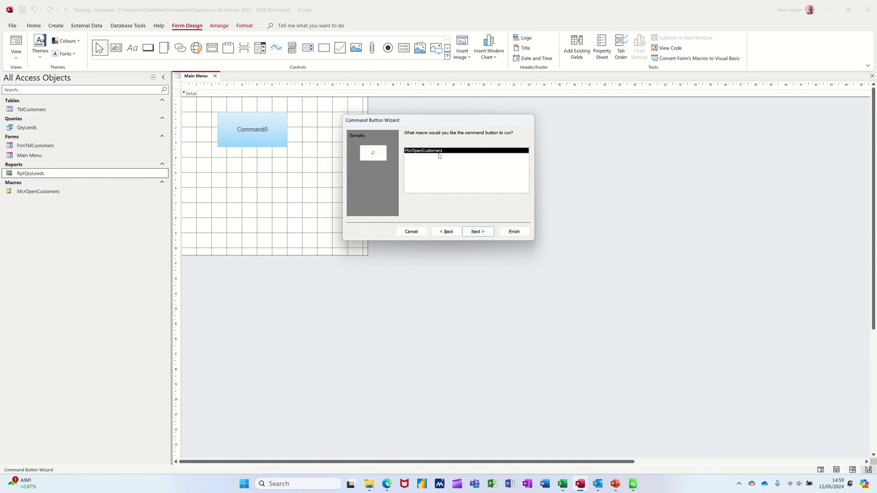
{"action": "left_click", "coordinate": [477, 231]}
{"action": "left_click", "coordinate": [462, 164]}
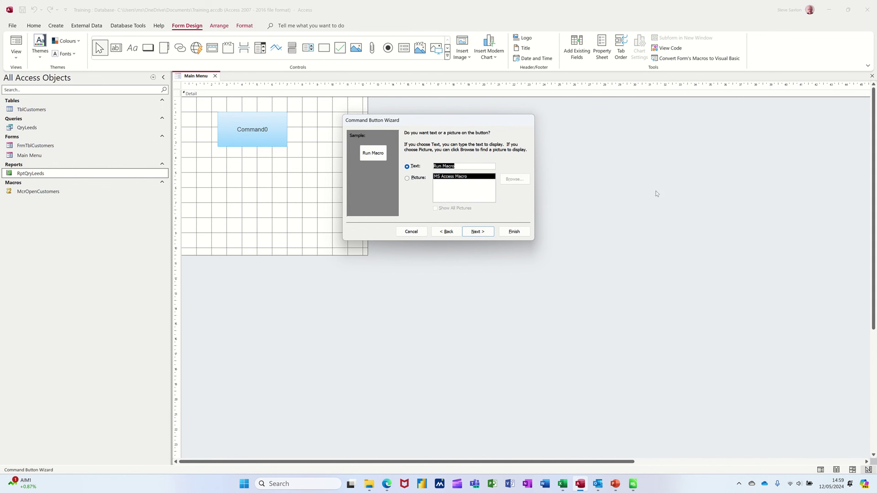
{"action": "type", "text": "Open Customers"}
{"action": "left_click", "coordinate": [516, 232]}
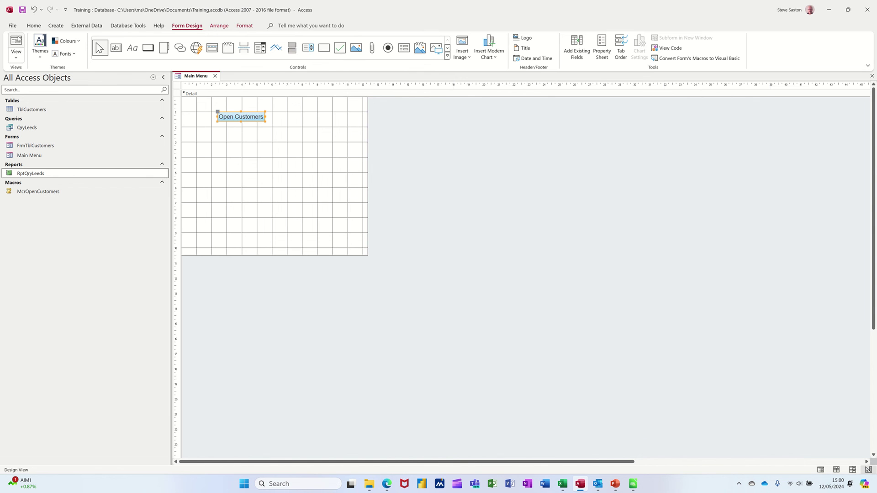
{"action": "left_click", "coordinate": [16, 42]}
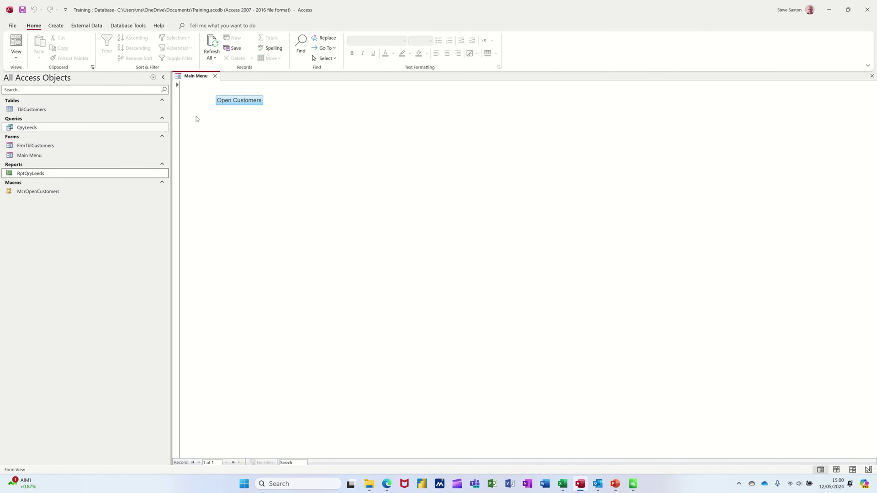
Test that Open Customers opens FrmTblCustomers, then close both Main Menu and the customer form
{"action": "left_click", "coordinate": [237, 100]}
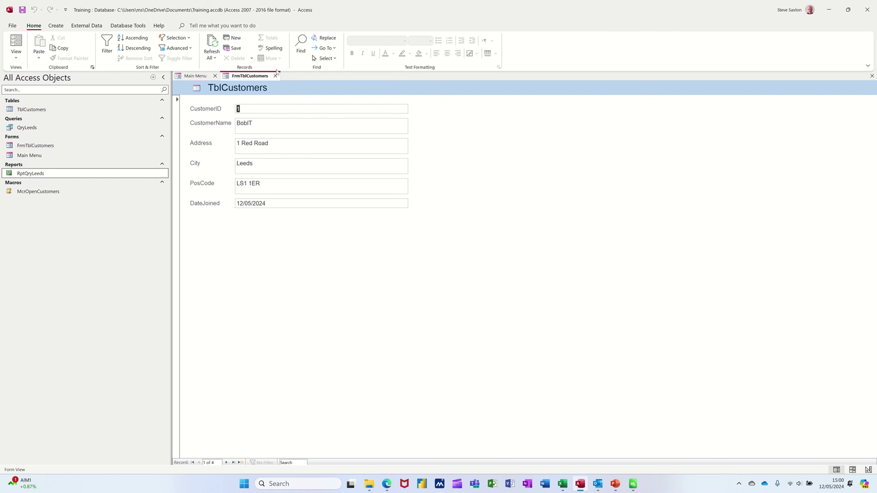
{"action": "left_click", "coordinate": [195, 77]}
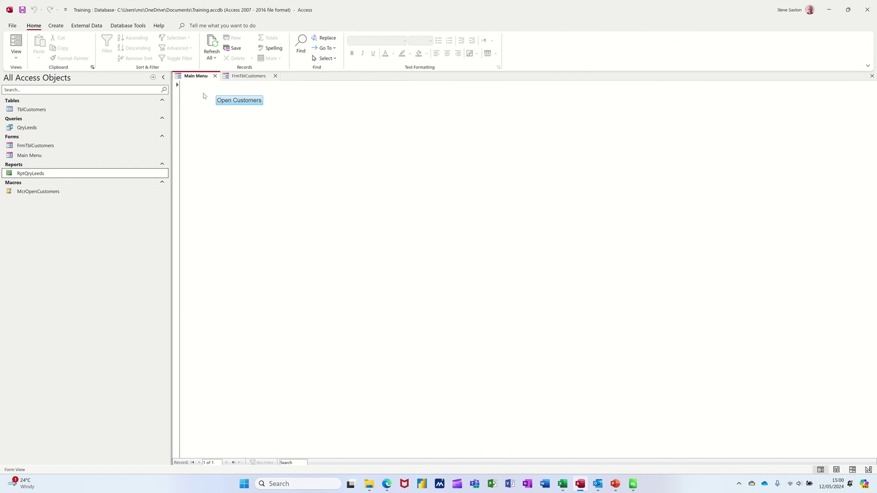
{"action": "left_click", "coordinate": [215, 77]}
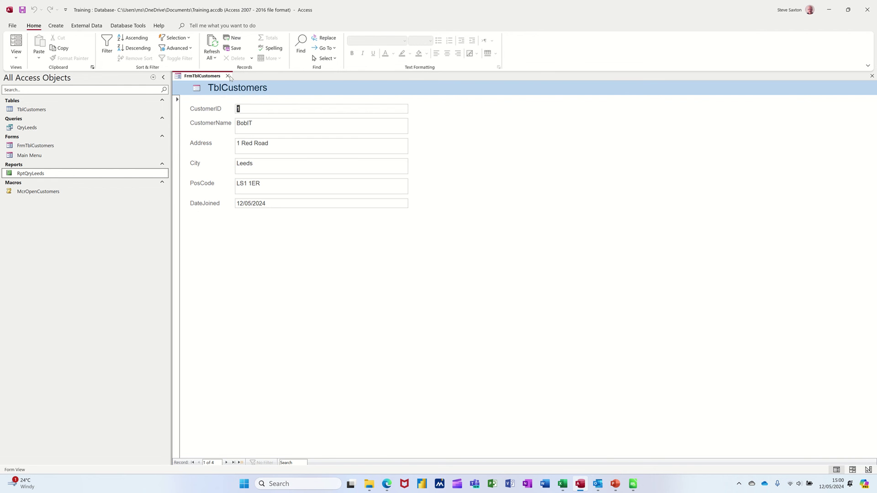
{"action": "left_click", "coordinate": [228, 77]}
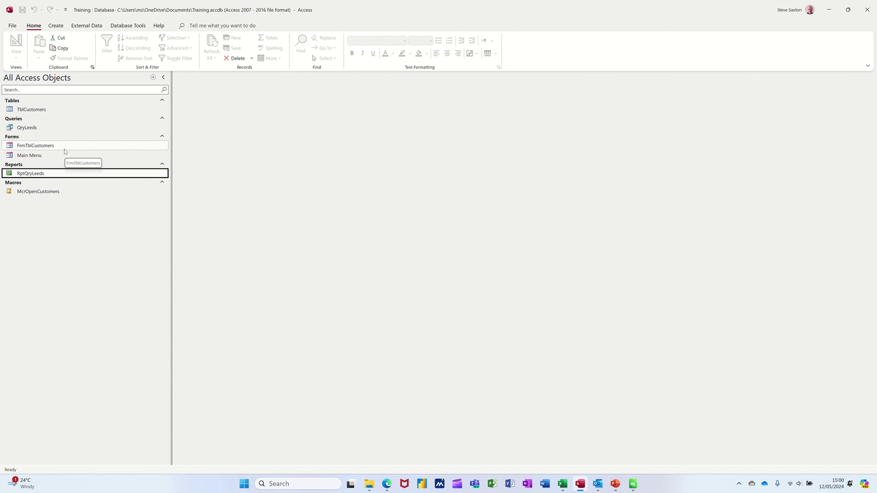
Narrow the Navigation Pane listing the objects, with the RptQryLeeds report selected
{"action": "left_click", "coordinate": [31, 178]}
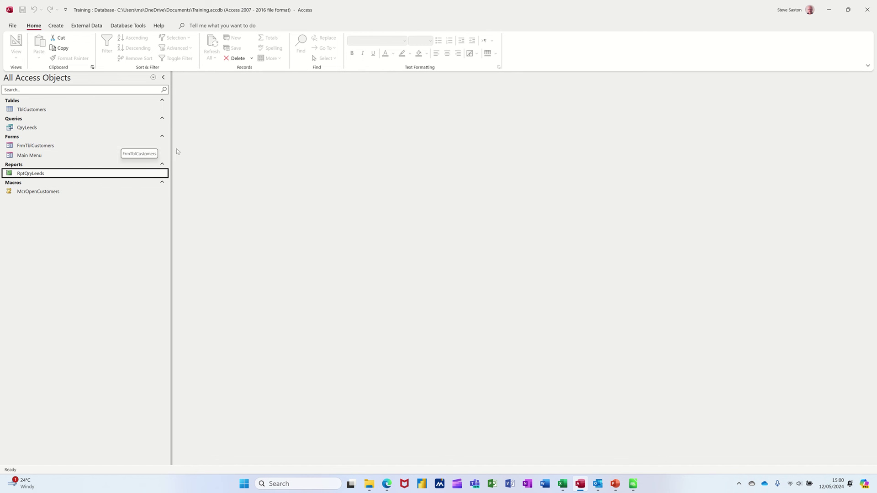
{"action": "left_click_drag", "start_coordinate": [170, 150], "coordinate": [117, 149]}
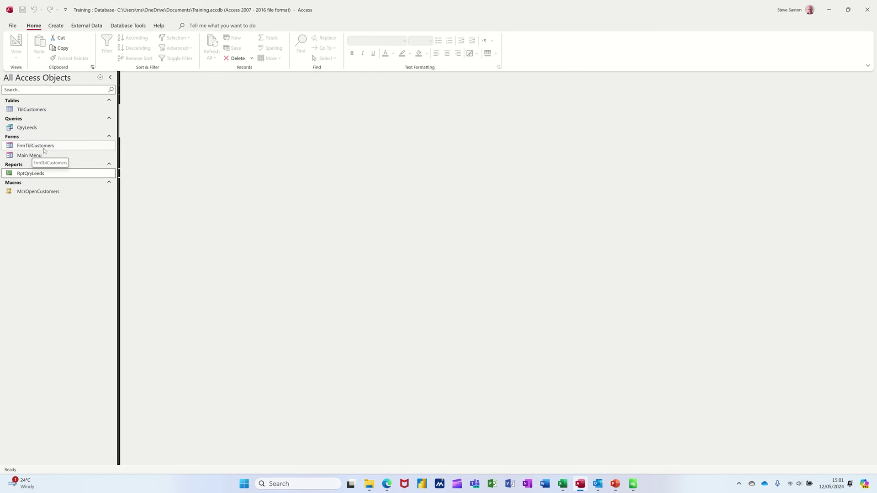
{"action": "left_click", "coordinate": [43, 176]}
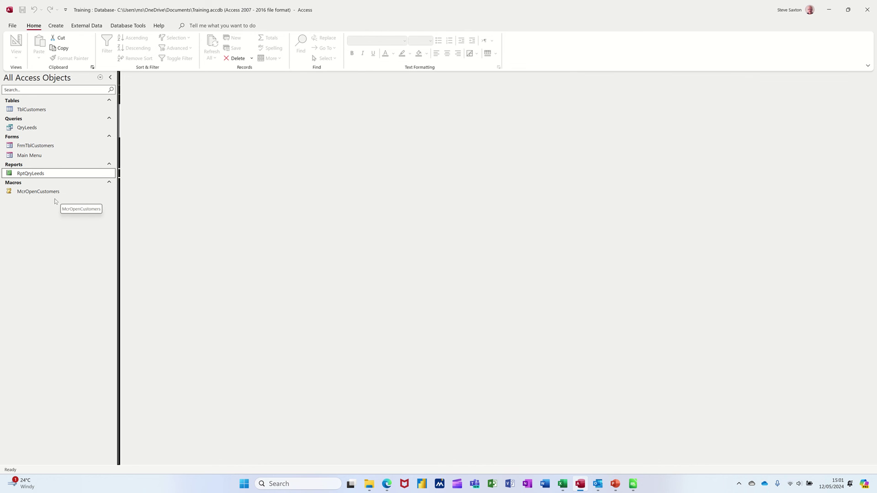